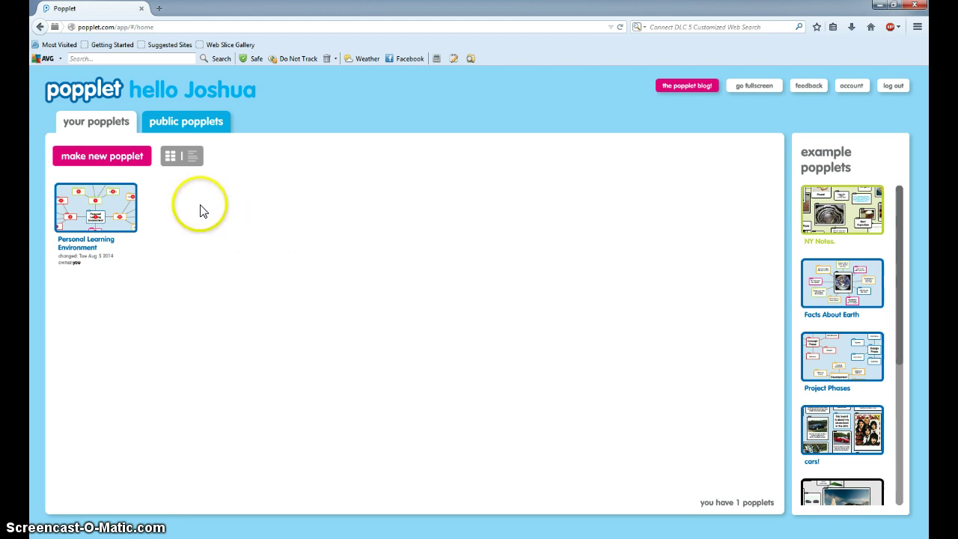
Step: Create a new popplet named Tutorial with the magenta colour
{"action": "left_click", "coordinate": [133, 163]}
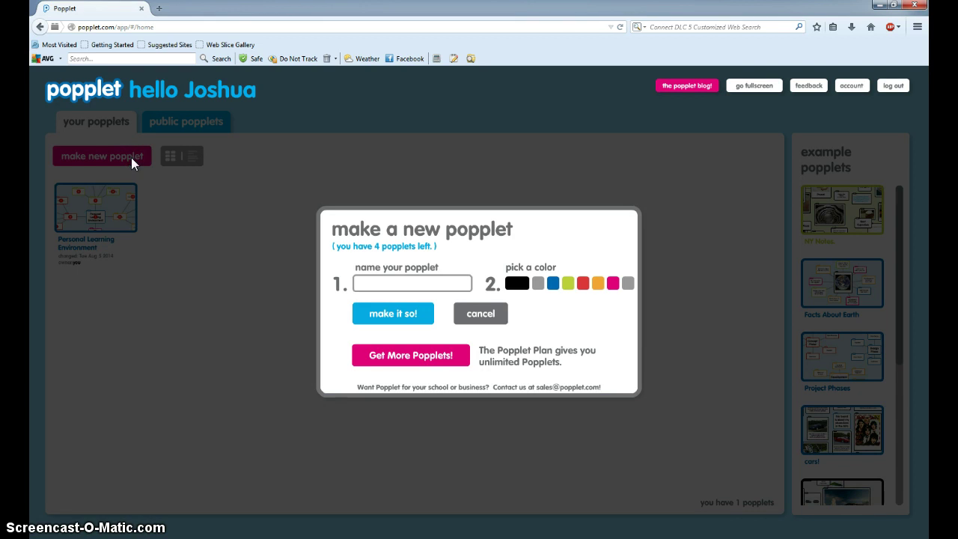
{"action": "left_click", "coordinate": [363, 281]}
{"action": "left_click", "coordinate": [612, 284]}
{"action": "left_click", "coordinate": [404, 313]}
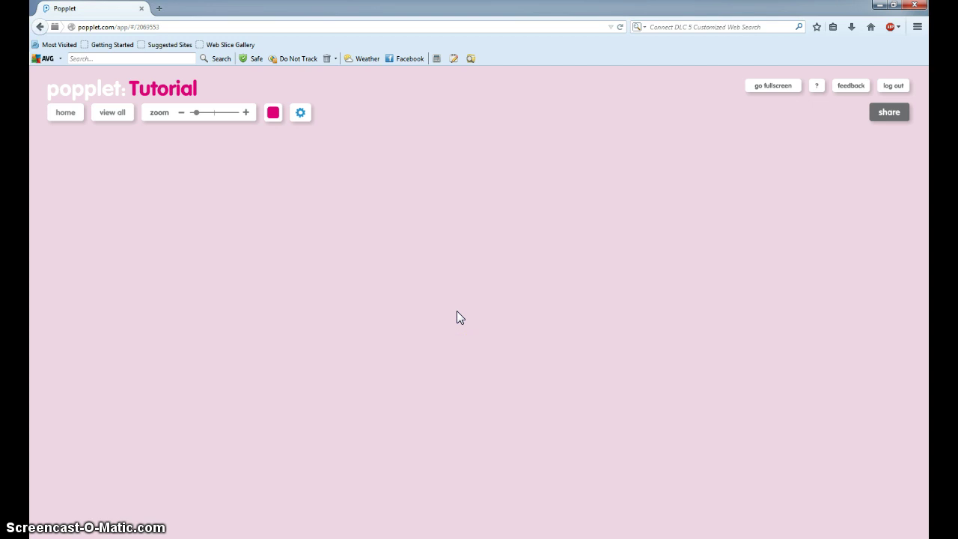
Step: Add a box in the middle of the empty canvas and enlarge it to a roughly square shape
{"action": "double_click", "coordinate": [418, 301]}
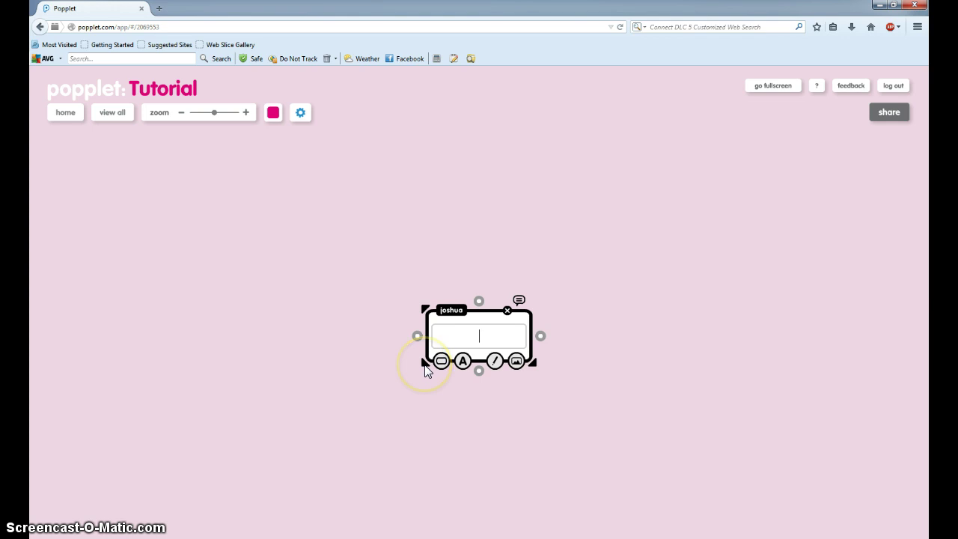
{"action": "mouse_move", "coordinate": [426, 371]}
{"action": "left_mouse_down"}
{"action": "mouse_move", "coordinate": [412, 372]}
{"action": "mouse_move", "coordinate": [410, 388]}
{"action": "mouse_move", "coordinate": [421, 392]}
{"action": "mouse_move", "coordinate": [417, 378]}
{"action": "left_mouse_up"}
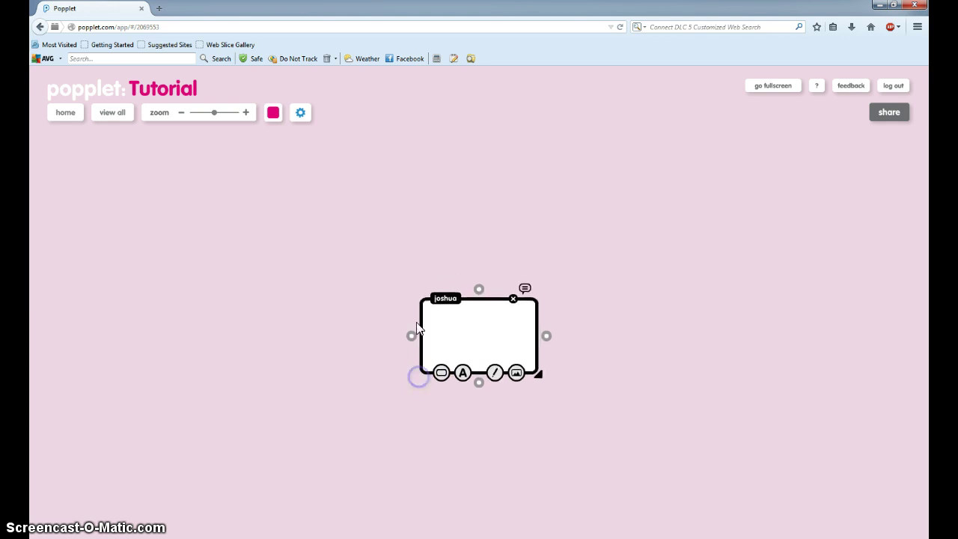
{"action": "left_click_drag", "start_coordinate": [419, 295], "coordinate": [396, 254]}
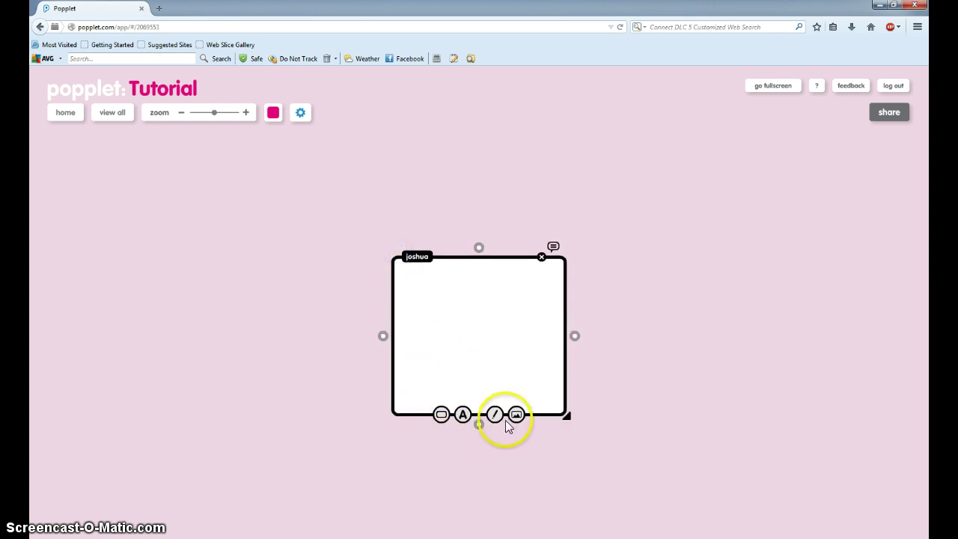
Step: Try red, orange, magenta and other border colours on the box, finishing with black
{"action": "left_click", "coordinate": [445, 420]}
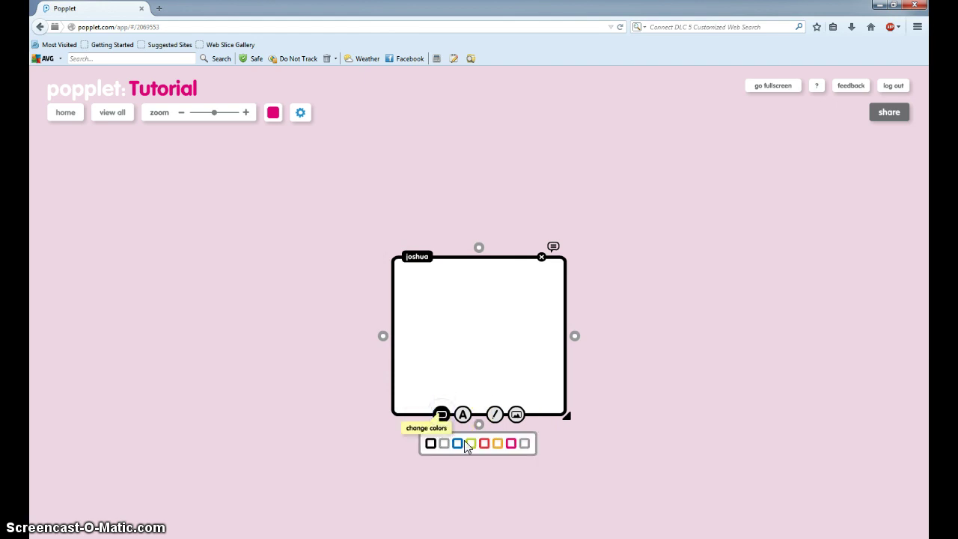
{"action": "left_click", "coordinate": [484, 444]}
{"action": "left_click", "coordinate": [498, 444]}
{"action": "left_click", "coordinate": [511, 444]}
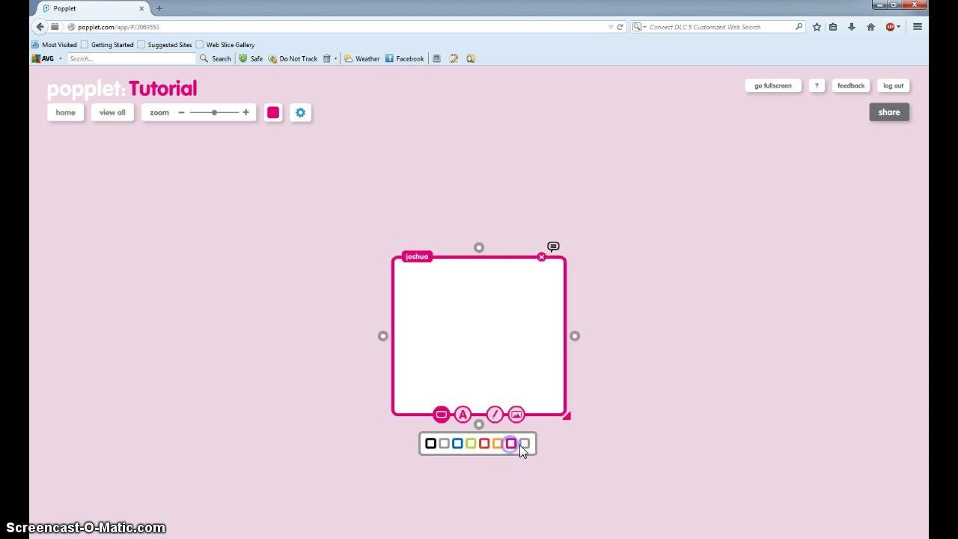
{"action": "left_click", "coordinate": [447, 444]}
{"action": "left_click", "coordinate": [455, 443]}
{"action": "left_click", "coordinate": [431, 443]}
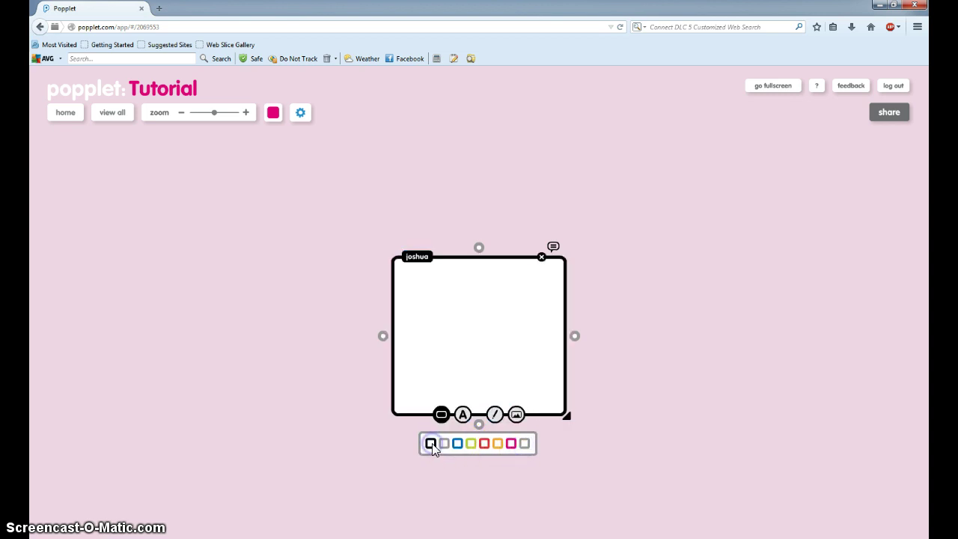
Step: Enter TEXT in the box and set it to the largest text size
{"action": "left_click", "coordinate": [463, 415]}
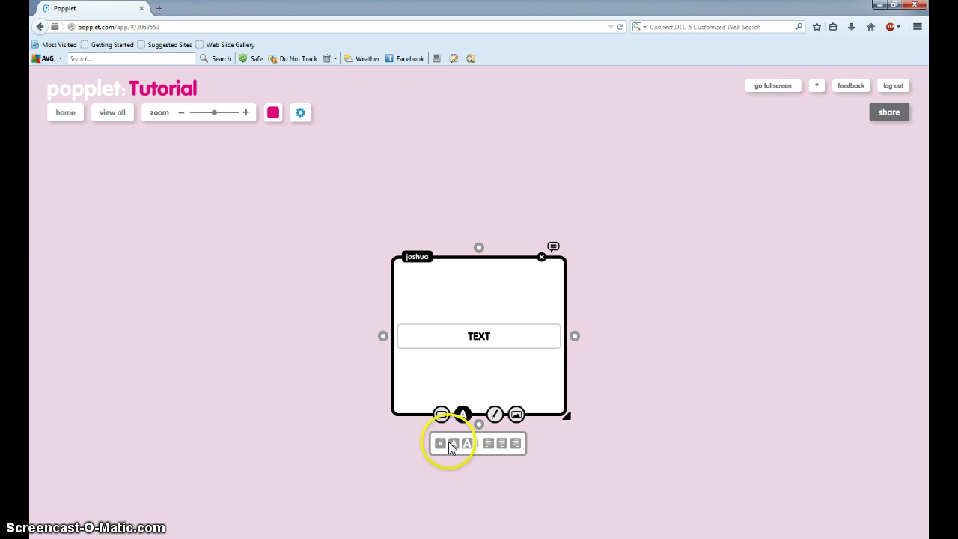
{"action": "left_click", "coordinate": [443, 443]}
{"action": "left_click", "coordinate": [453, 443]}
{"action": "left_click", "coordinate": [466, 443]}
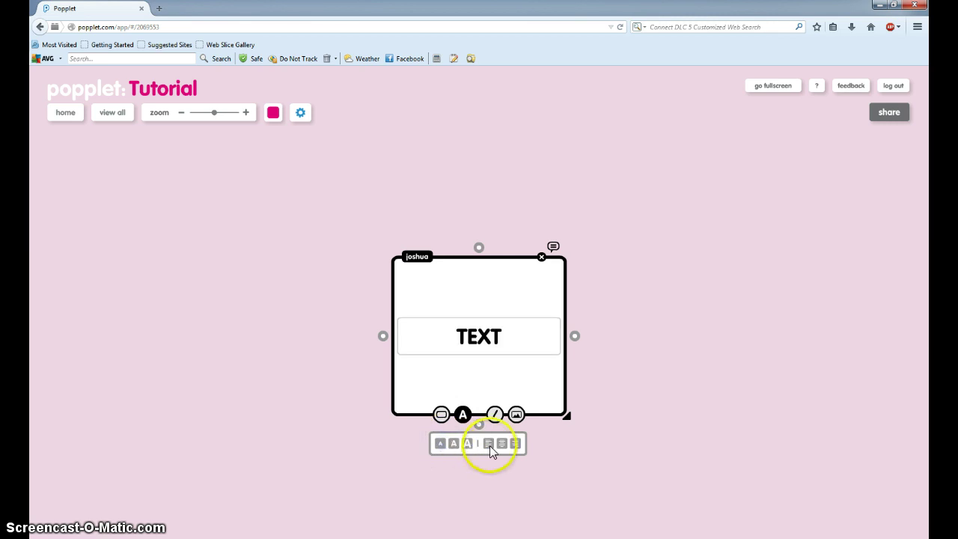
Step: Try left, centred and right alignment on the word TEXT, finishing with centred
{"action": "left_click", "coordinate": [488, 443]}
{"action": "left_click", "coordinate": [501, 443]}
{"action": "left_click", "coordinate": [515, 443]}
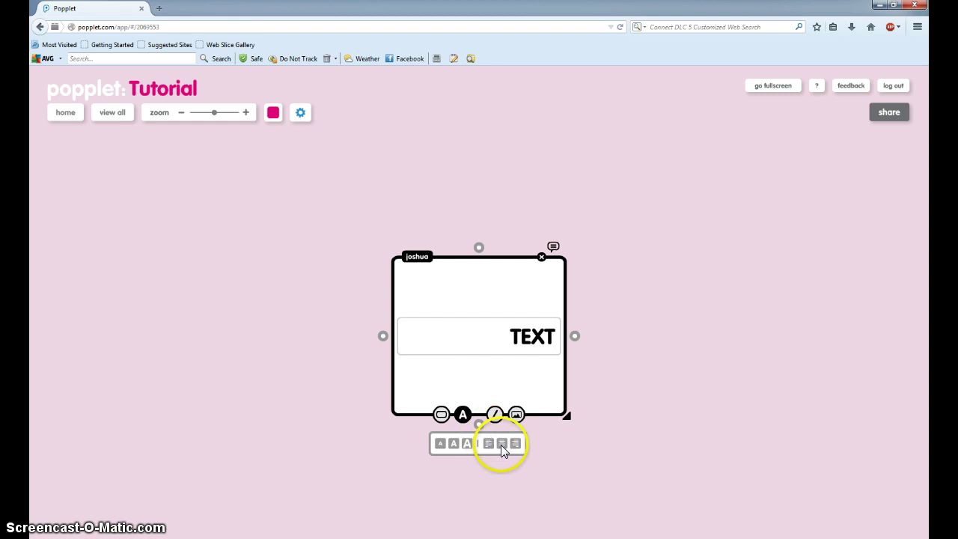
{"action": "left_click", "coordinate": [500, 443]}
{"action": "left_click", "coordinate": [490, 445]}
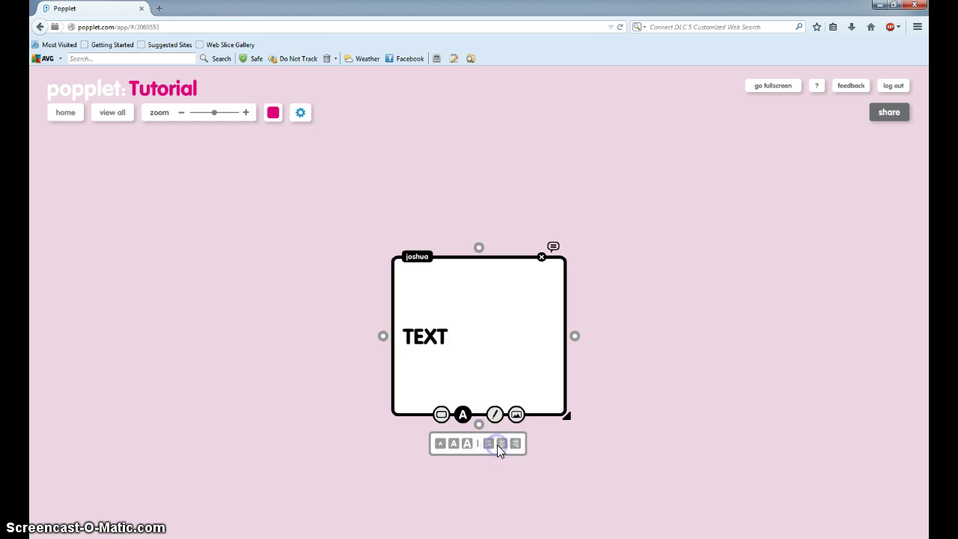
{"action": "left_click", "coordinate": [499, 446]}
Step: Draw a black and a magenta freehand shape in the box and clear the drawing
{"action": "left_click", "coordinate": [484, 414]}
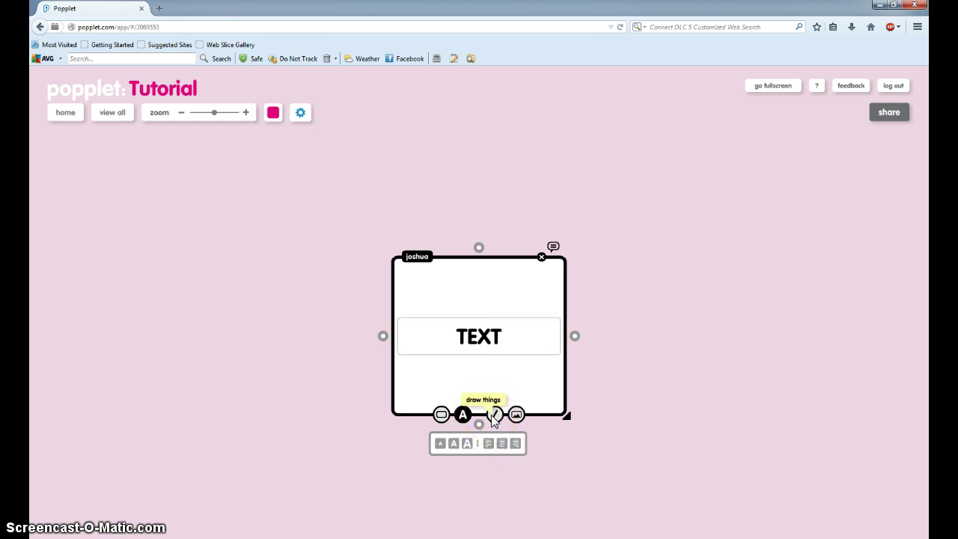
{"action": "left_click", "coordinate": [494, 414]}
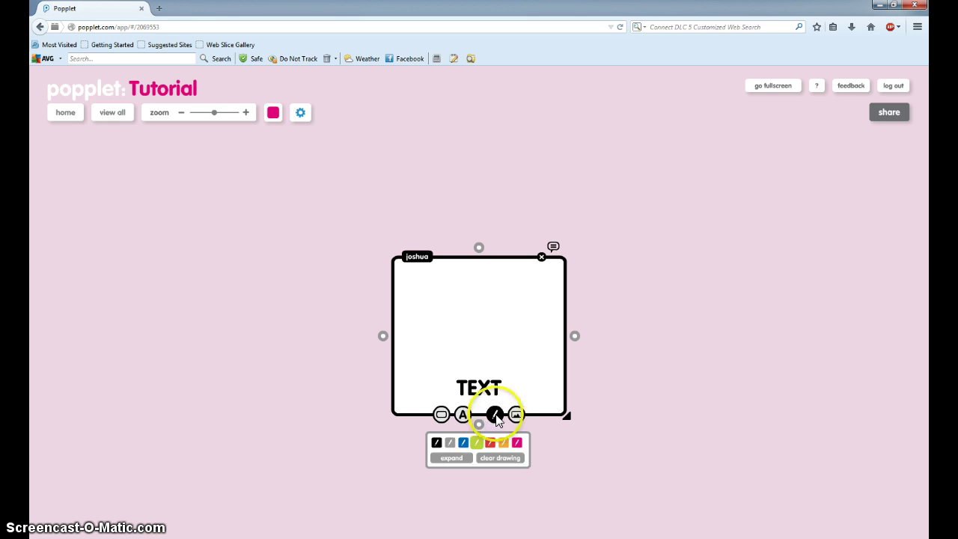
{"action": "mouse_move", "coordinate": [452, 335]}
{"action": "left_mouse_down"}
{"action": "mouse_move", "coordinate": [454, 322]}
{"action": "mouse_move", "coordinate": [487, 336]}
{"action": "mouse_move", "coordinate": [488, 358]}
{"action": "left_mouse_up"}
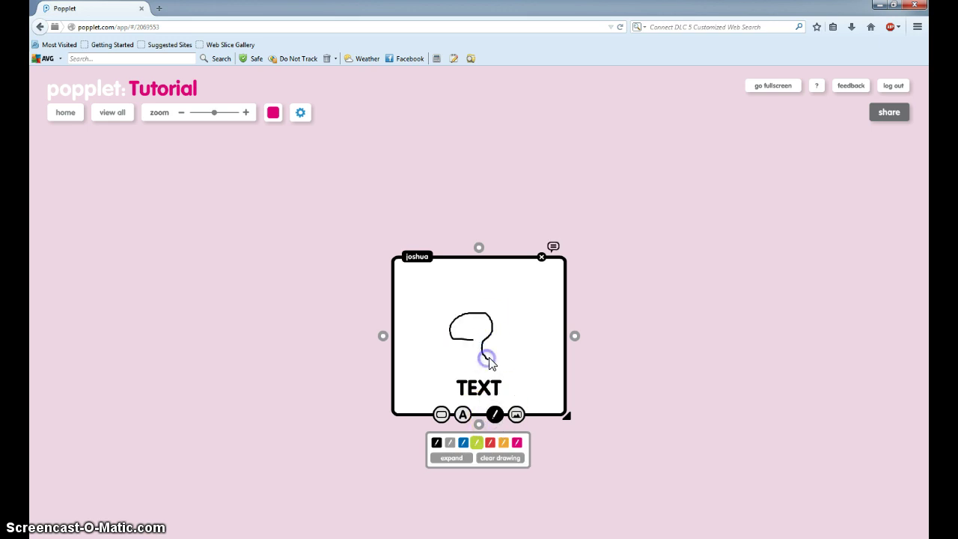
{"action": "left_click", "coordinate": [517, 442]}
{"action": "mouse_move", "coordinate": [519, 319]}
{"action": "left_mouse_down"}
{"action": "mouse_move", "coordinate": [499, 277]}
{"action": "mouse_move", "coordinate": [409, 321]}
{"action": "mouse_move", "coordinate": [395, 344]}
{"action": "mouse_move", "coordinate": [382, 344]}
{"action": "mouse_move", "coordinate": [447, 384]}
{"action": "mouse_move", "coordinate": [502, 386]}
{"action": "mouse_move", "coordinate": [529, 295]}
{"action": "left_mouse_up"}
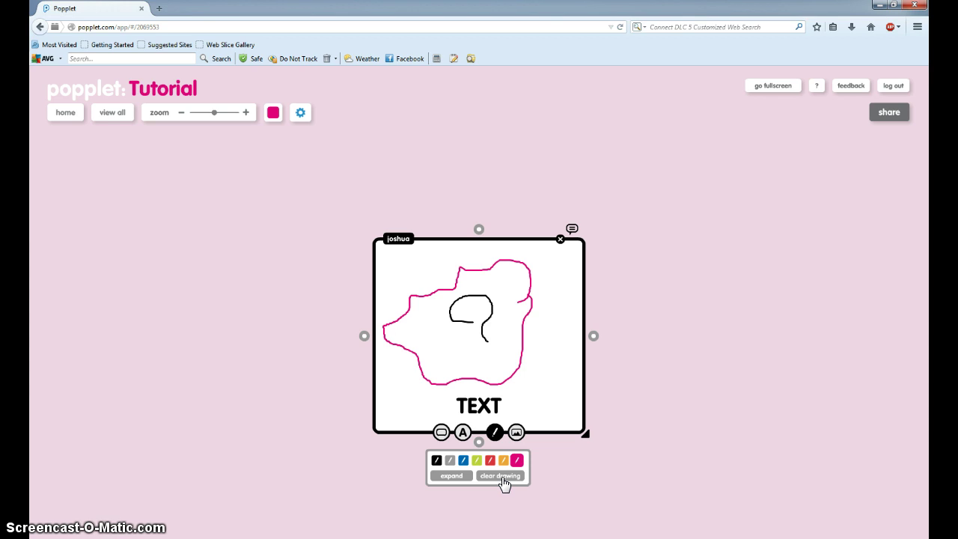
{"action": "left_click", "coordinate": [502, 479]}
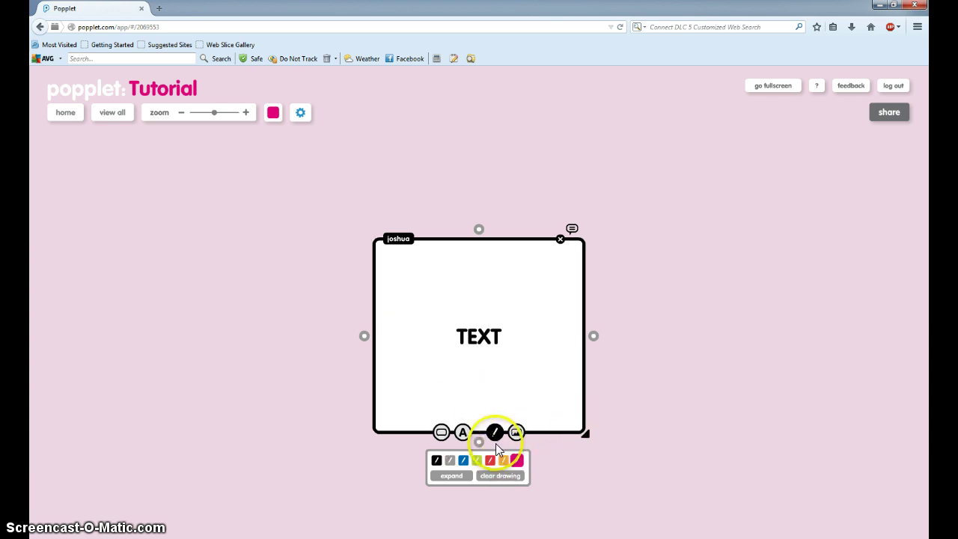
Step: Open the central box's upload options to view the available image and video sources
{"action": "left_click", "coordinate": [516, 434]}
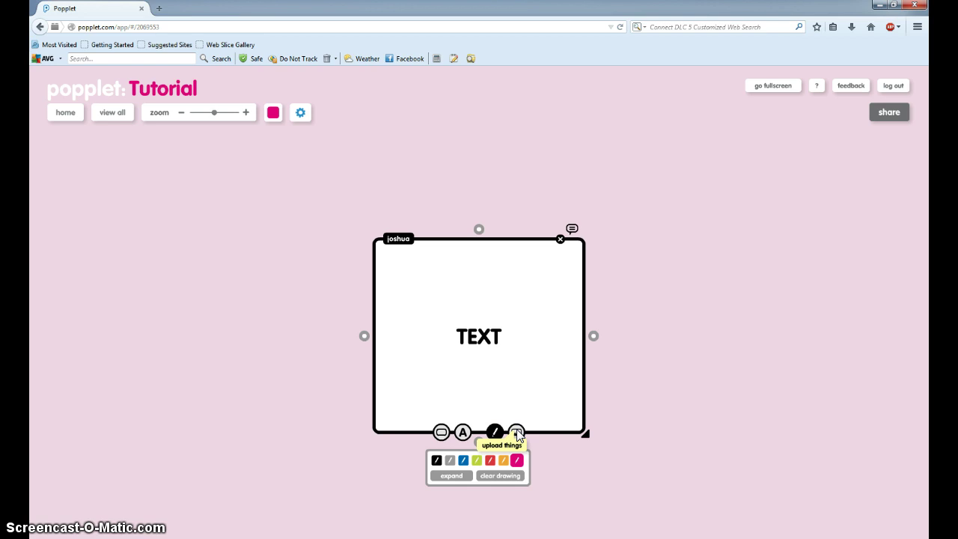
{"action": "left_click", "coordinate": [518, 434]}
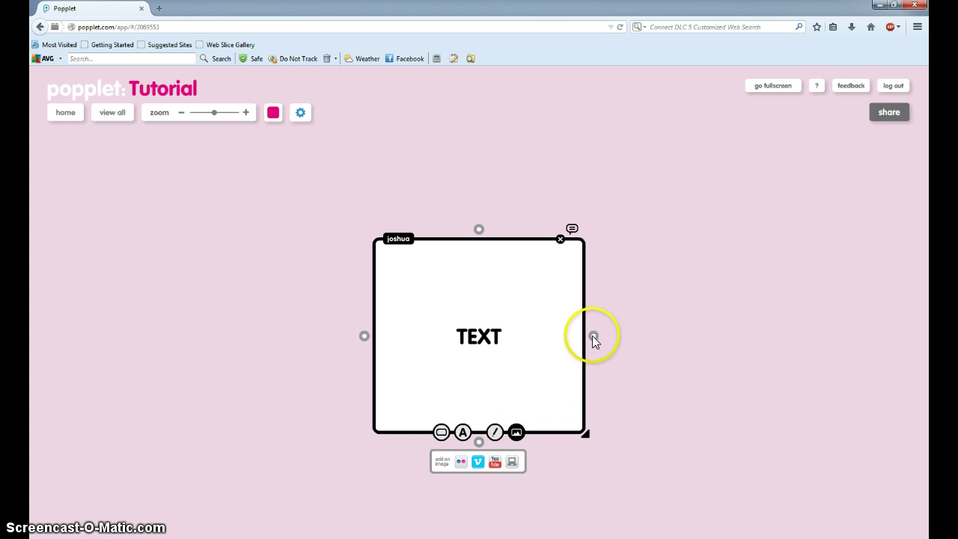
Step: Add three boxes connected to the central TEXT box, one to its right, one above and one to its left
{"action": "left_click_drag", "start_coordinate": [593, 335], "coordinate": [730, 321]}
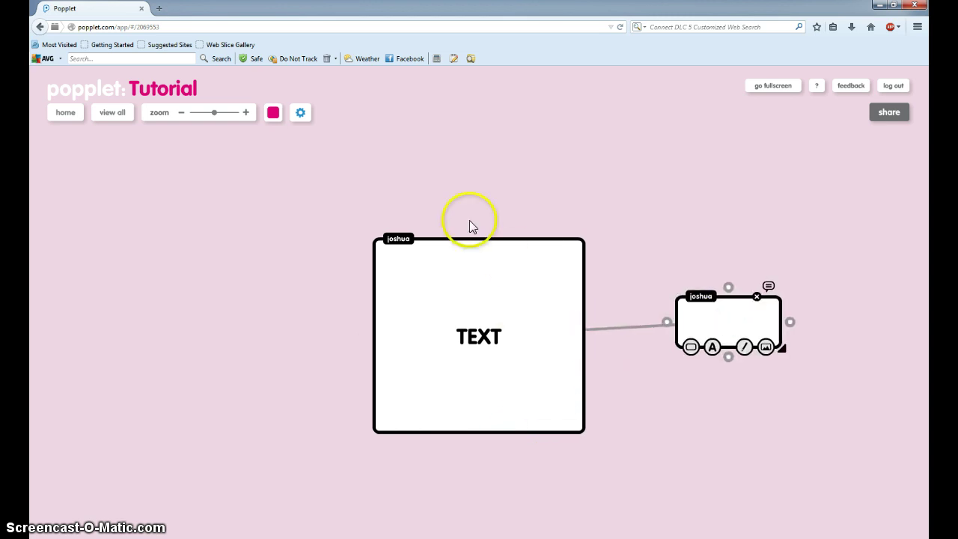
{"action": "left_click", "coordinate": [475, 246]}
{"action": "left_click_drag", "start_coordinate": [479, 229], "coordinate": [473, 151]}
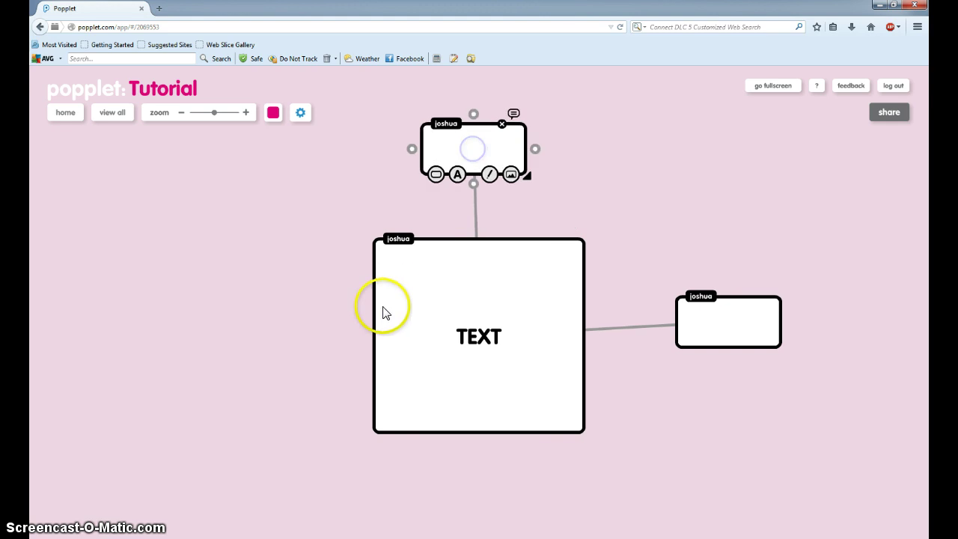
{"action": "left_click", "coordinate": [368, 336]}
{"action": "left_click_drag", "start_coordinate": [361, 335], "coordinate": [301, 334]}
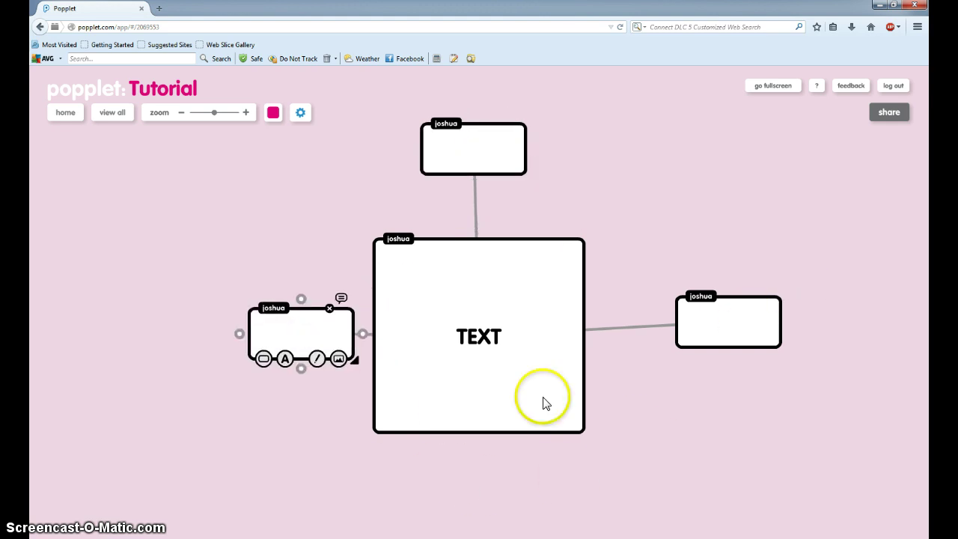
Step: Add five unconnected boxes around the TEXT box: two on its right side, one beside the top box and two on its left side
{"action": "double_click", "coordinate": [805, 462]}
{"action": "double_click", "coordinate": [789, 220]}
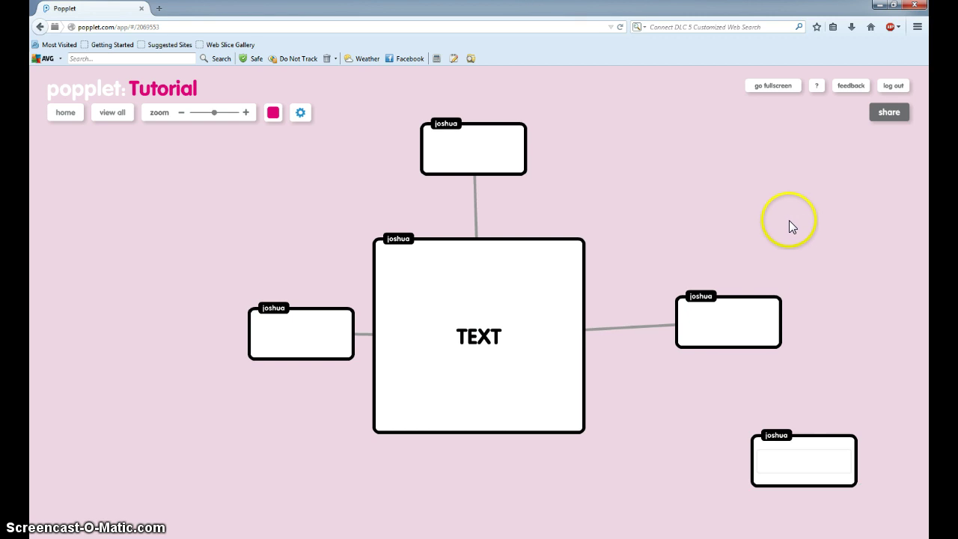
{"action": "double_click", "coordinate": [578, 134]}
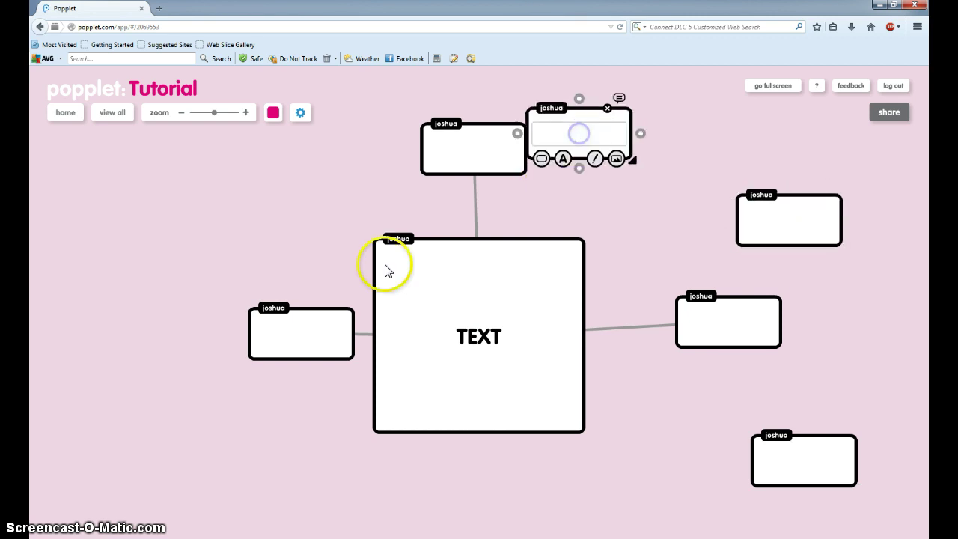
{"action": "double_click", "coordinate": [184, 212]}
{"action": "double_click", "coordinate": [152, 432]}
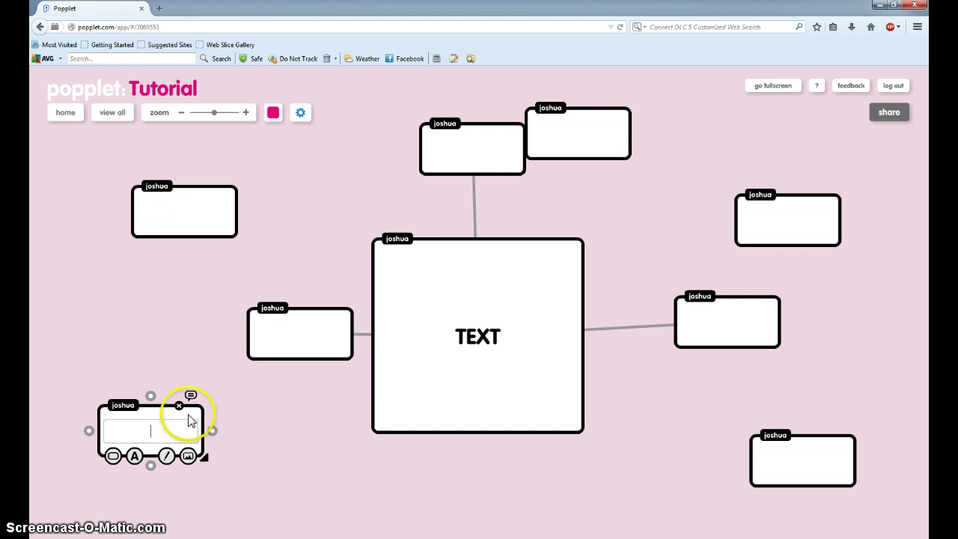
Step: Colour the lower-left box blue, the upper-left box orange and the connected box left of TEXT red
{"action": "left_click", "coordinate": [113, 456]}
{"action": "left_click", "coordinate": [129, 484]}
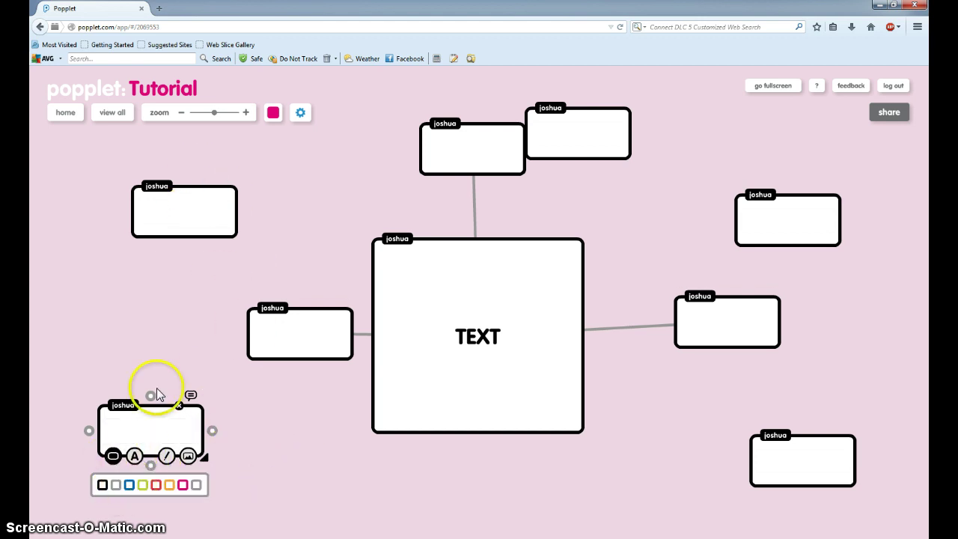
{"action": "left_click", "coordinate": [178, 226]}
{"action": "left_click", "coordinate": [146, 236]}
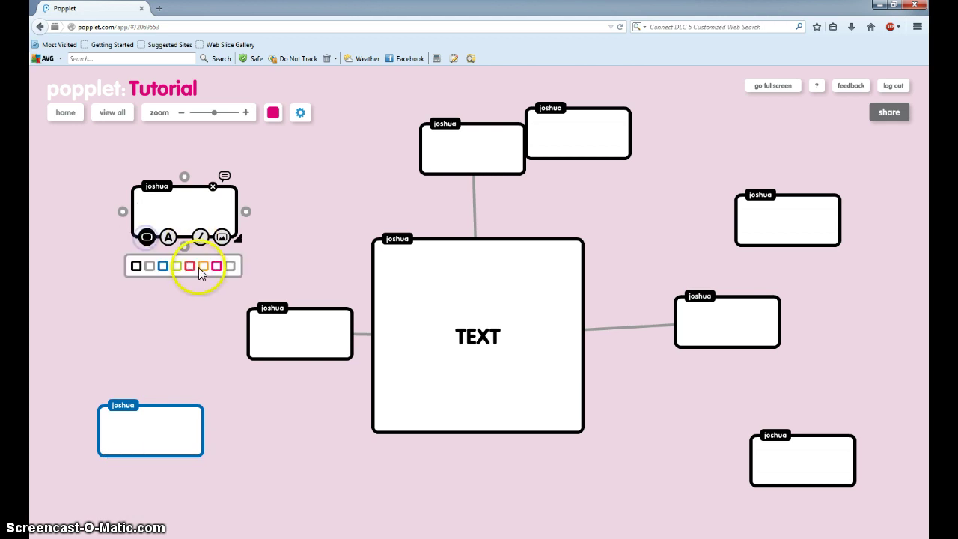
{"action": "left_click", "coordinate": [203, 266]}
{"action": "left_click", "coordinate": [277, 318]}
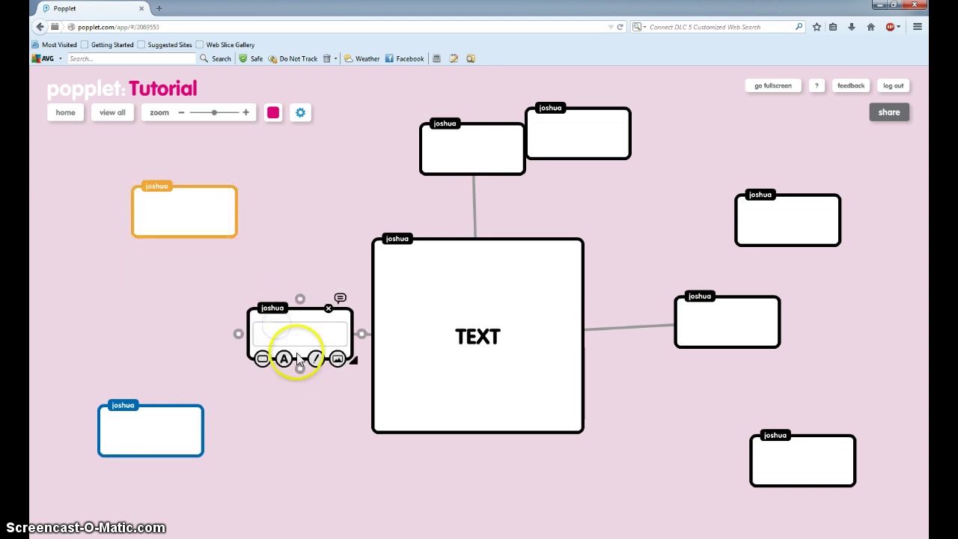
{"action": "left_click", "coordinate": [263, 359]}
{"action": "left_click", "coordinate": [305, 386]}
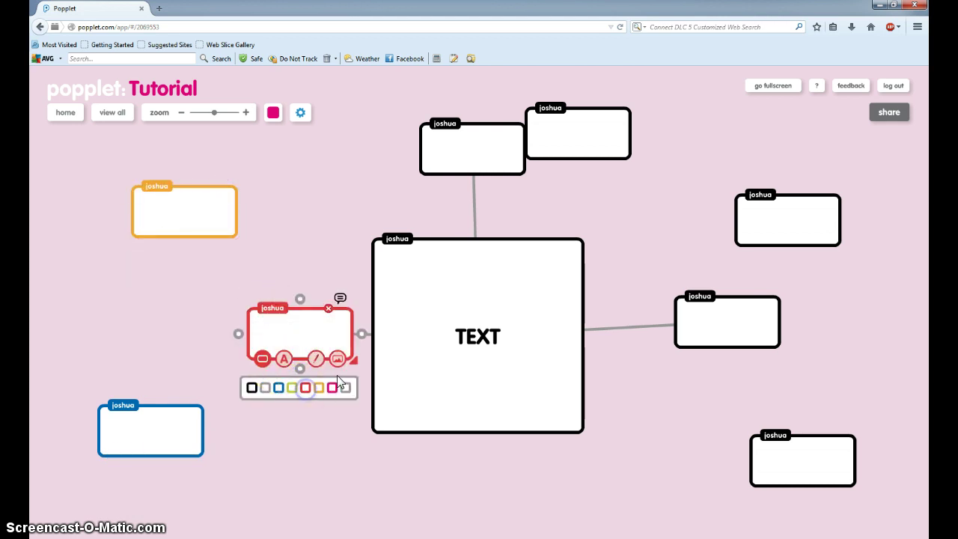
Step: Move the orange, red and blue boxes farther left of the TEXT box, aligning orange above blue
{"action": "left_click", "coordinate": [182, 112]}
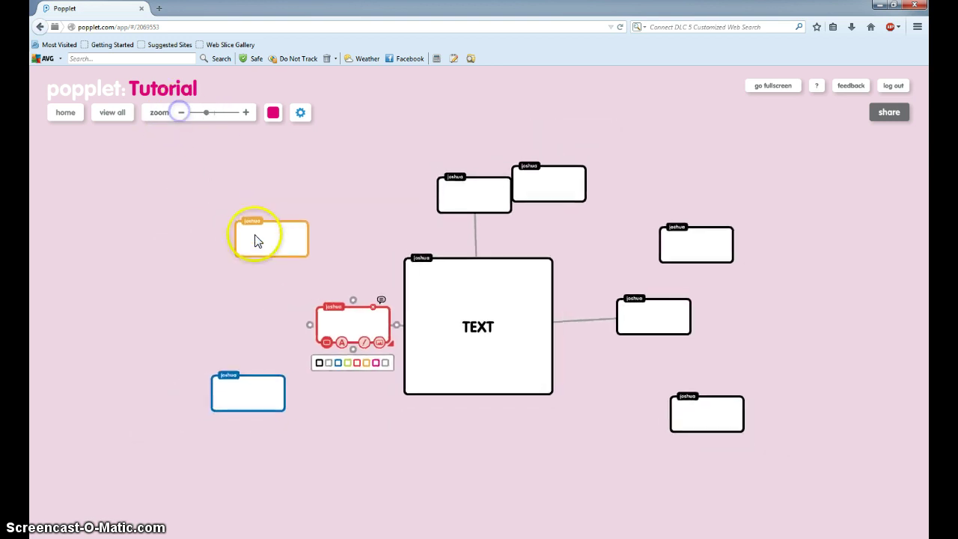
{"action": "left_click_drag", "start_coordinate": [288, 250], "coordinate": [240, 238]}
{"action": "left_click_drag", "start_coordinate": [344, 325], "coordinate": [314, 321]}
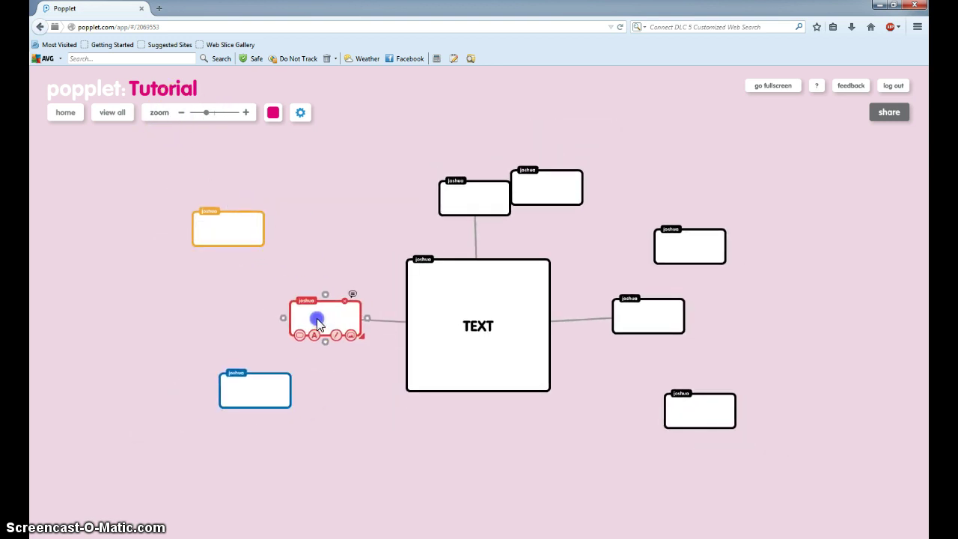
{"action": "left_click_drag", "start_coordinate": [293, 404], "coordinate": [265, 408]}
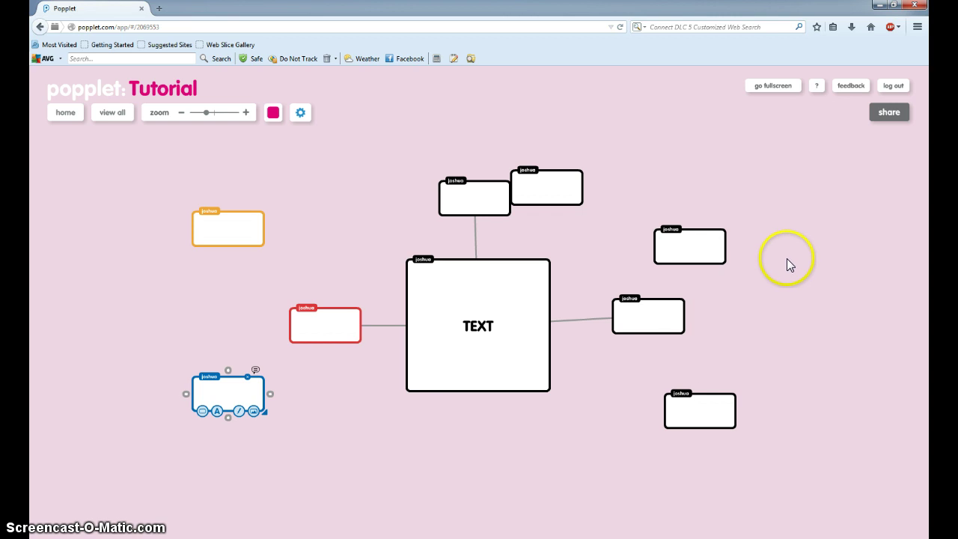
Step: Open the sharing options and view the add collaborator dialog, leaving it without inviting anyone
{"action": "left_click", "coordinate": [891, 122]}
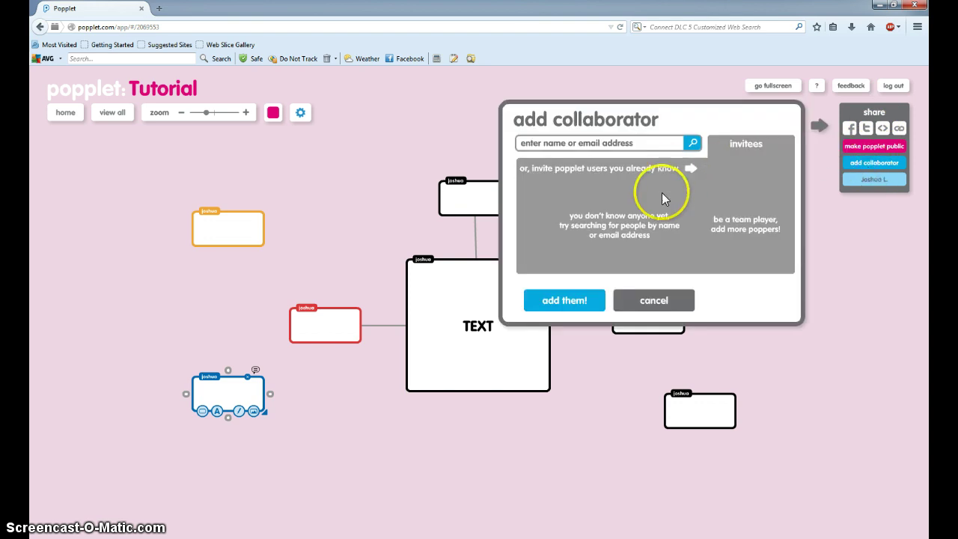
{"action": "left_click", "coordinate": [648, 303]}
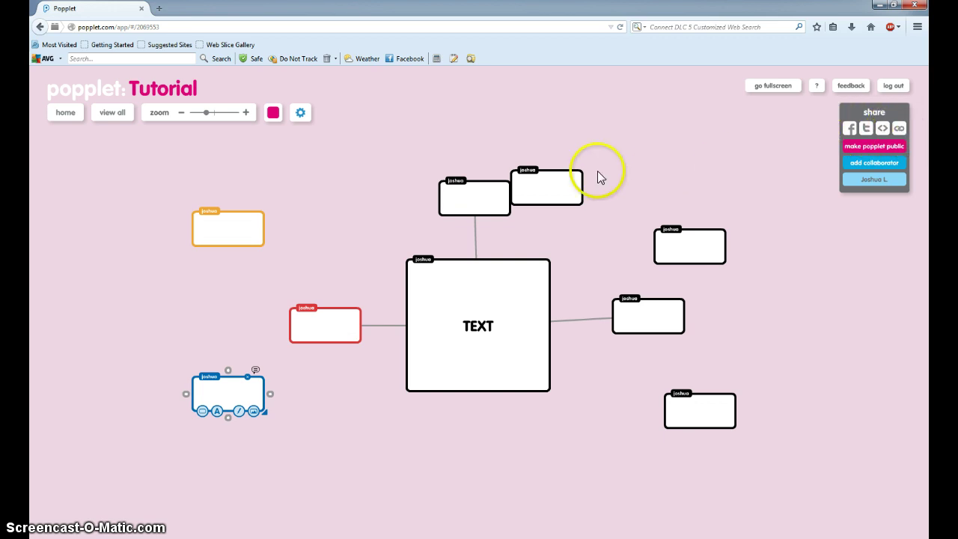
Step: Move the unconnected box beside the top connected box up and to the right, leaving a gap between them
{"action": "left_click_drag", "start_coordinate": [534, 186], "coordinate": [577, 171]}
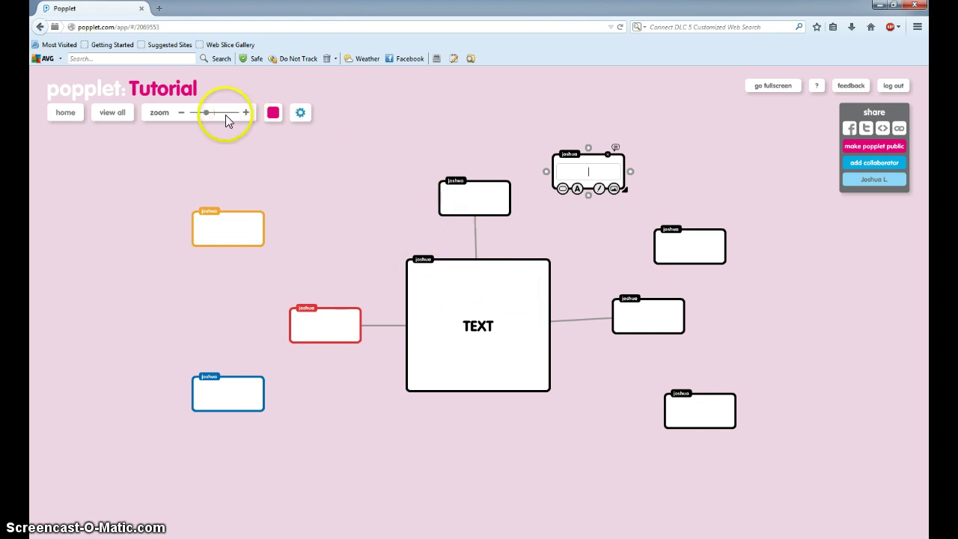
Step: Fit all boxes in view, visit the home page and reopen the Tutorial popplet
{"action": "left_click", "coordinate": [120, 116]}
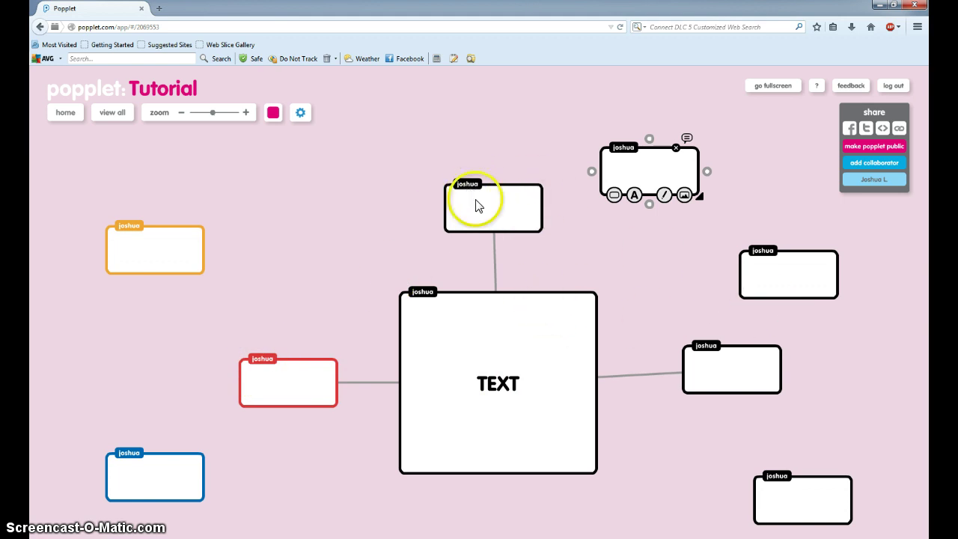
{"action": "left_click", "coordinate": [60, 117]}
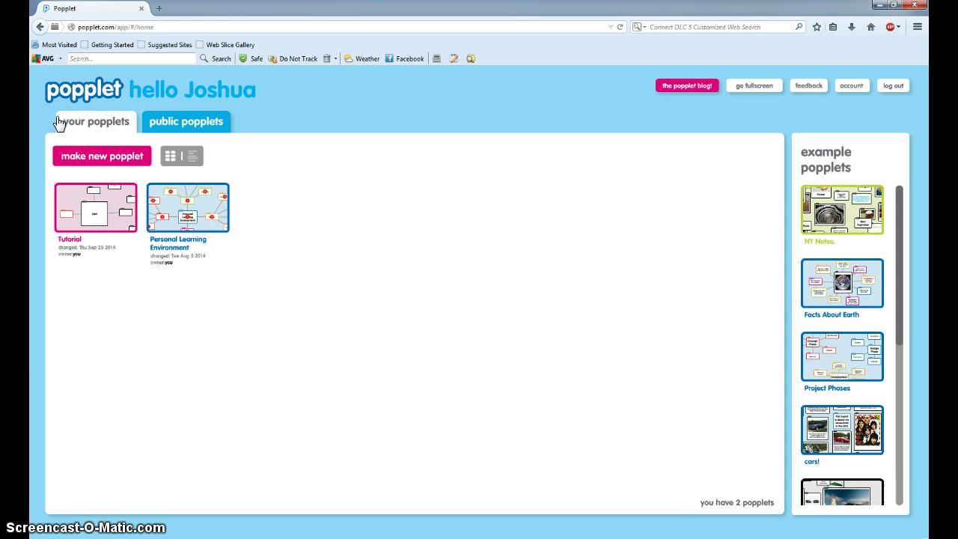
{"action": "left_click", "coordinate": [107, 213]}
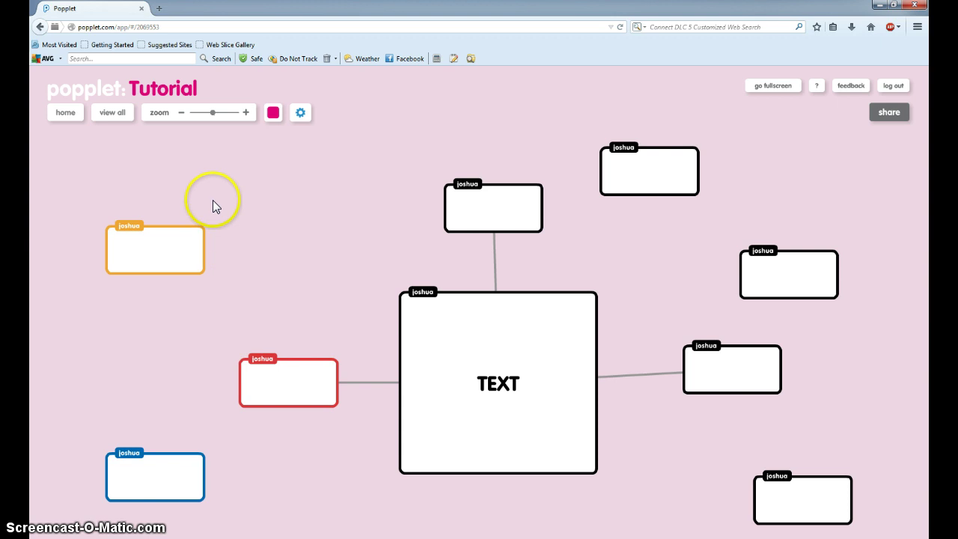
Step: Zoom the popplet out and far in on the TEXT box, and fit all boxes in view again
{"action": "left_click", "coordinate": [182, 114]}
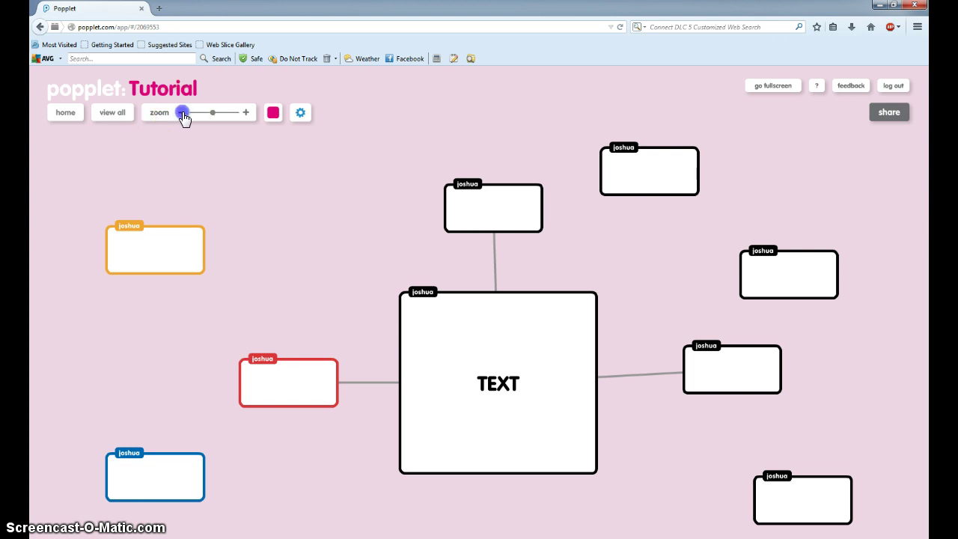
{"action": "left_click", "coordinate": [244, 115]}
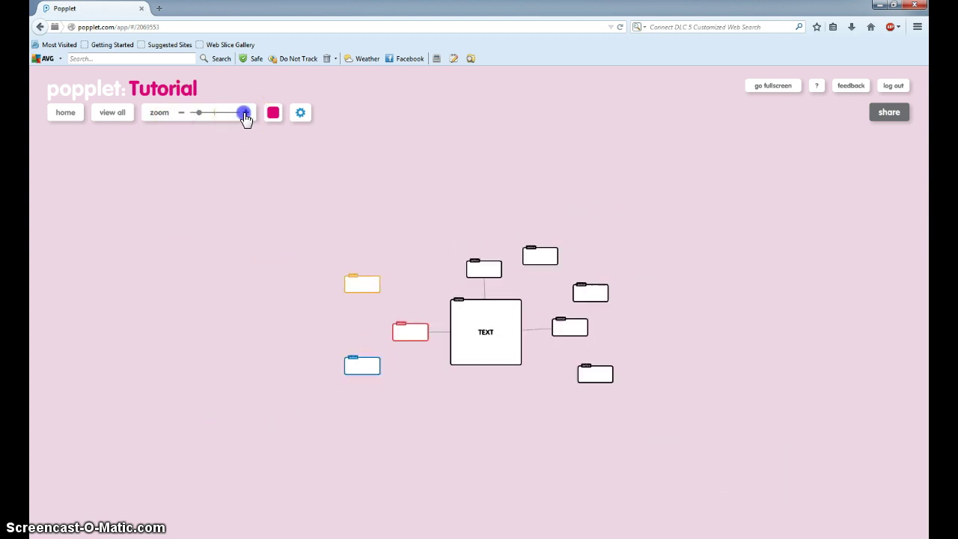
{"action": "left_click", "coordinate": [245, 114]}
{"action": "left_click", "coordinate": [244, 115]}
{"action": "left_click", "coordinate": [244, 115]}
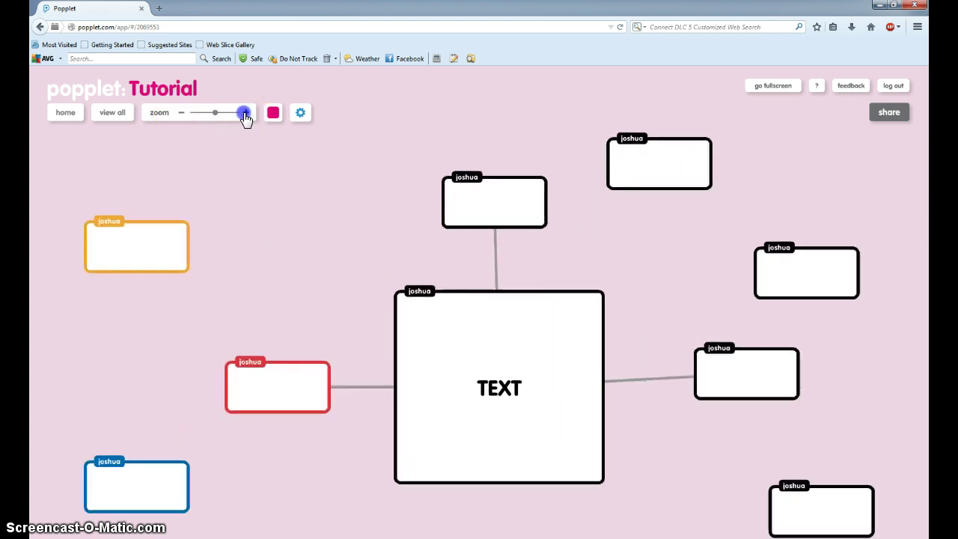
{"action": "left_click", "coordinate": [245, 114]}
{"action": "left_click", "coordinate": [245, 114]}
{"action": "left_click", "coordinate": [245, 115]}
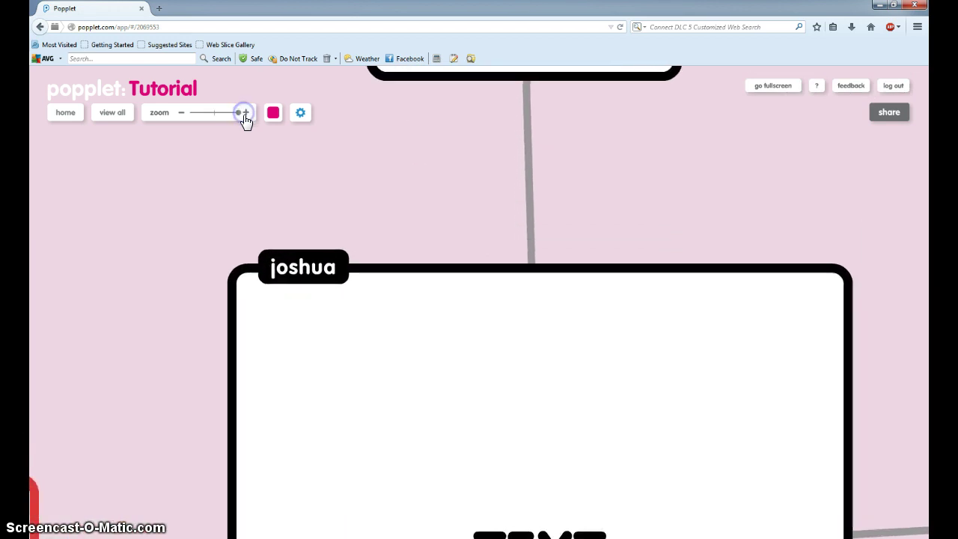
{"action": "left_click", "coordinate": [118, 116]}
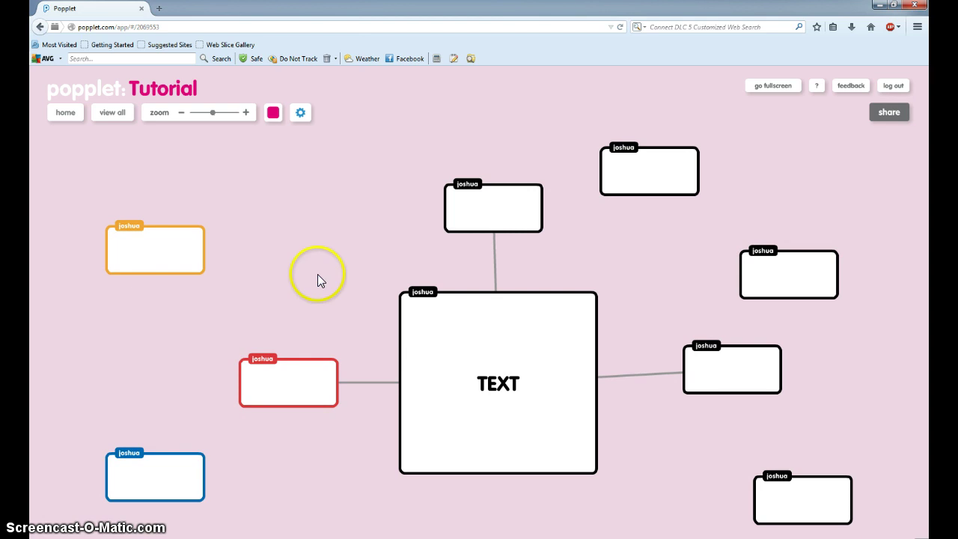
Step: Try green, orange and blue as the popplet's background colour, and return it to pink
{"action": "left_click", "coordinate": [273, 112]}
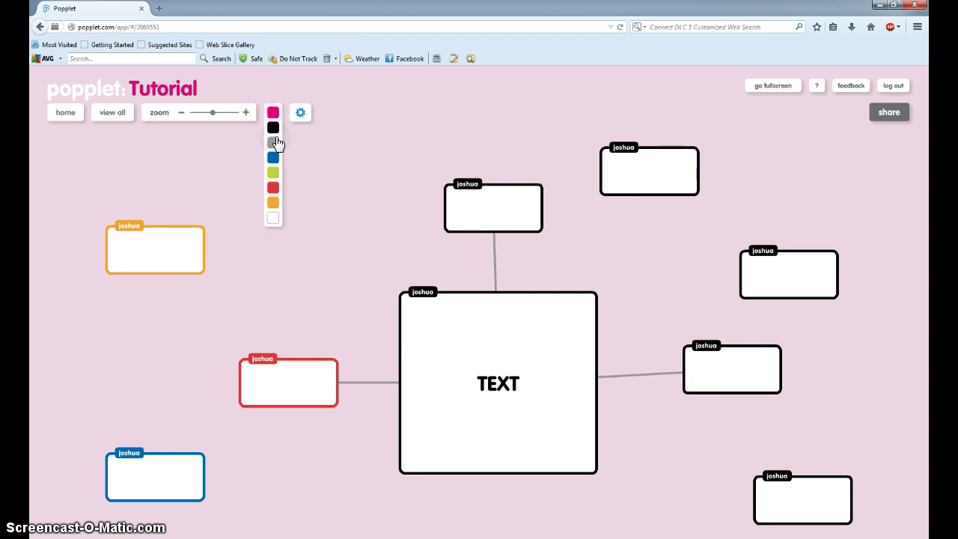
{"action": "left_click", "coordinate": [273, 172]}
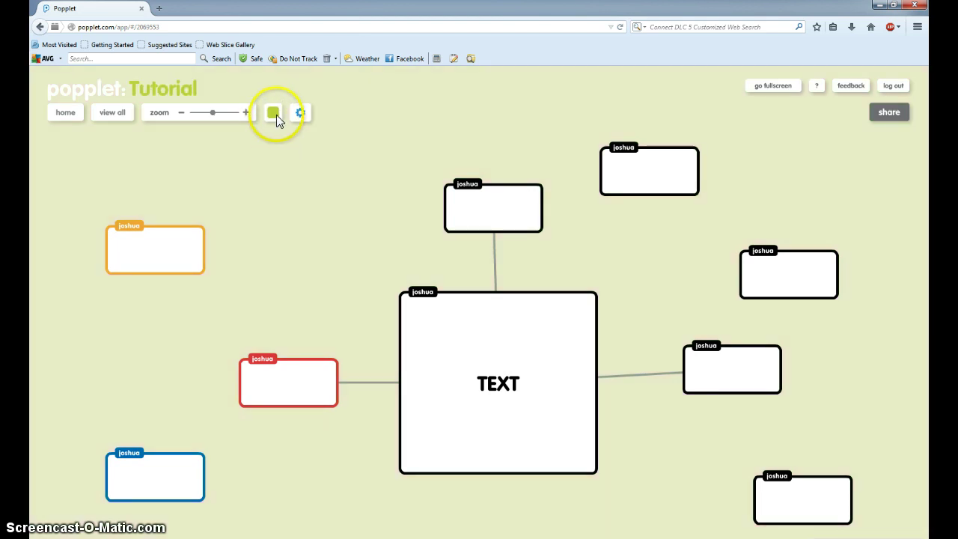
{"action": "left_click", "coordinate": [273, 113]}
{"action": "left_click", "coordinate": [273, 187]}
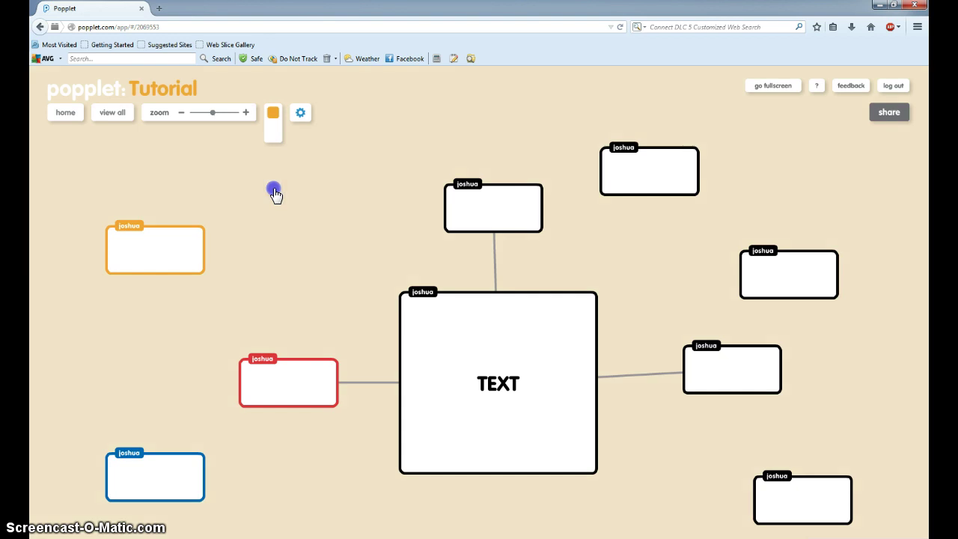
{"action": "left_click", "coordinate": [271, 113]}
{"action": "left_click", "coordinate": [274, 156]}
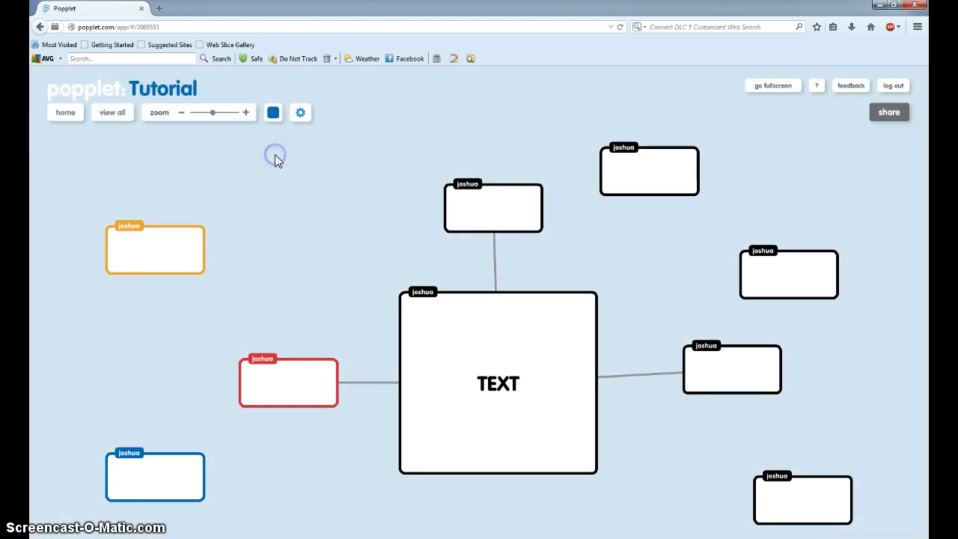
{"action": "left_click", "coordinate": [273, 112]}
{"action": "left_click", "coordinate": [274, 202]}
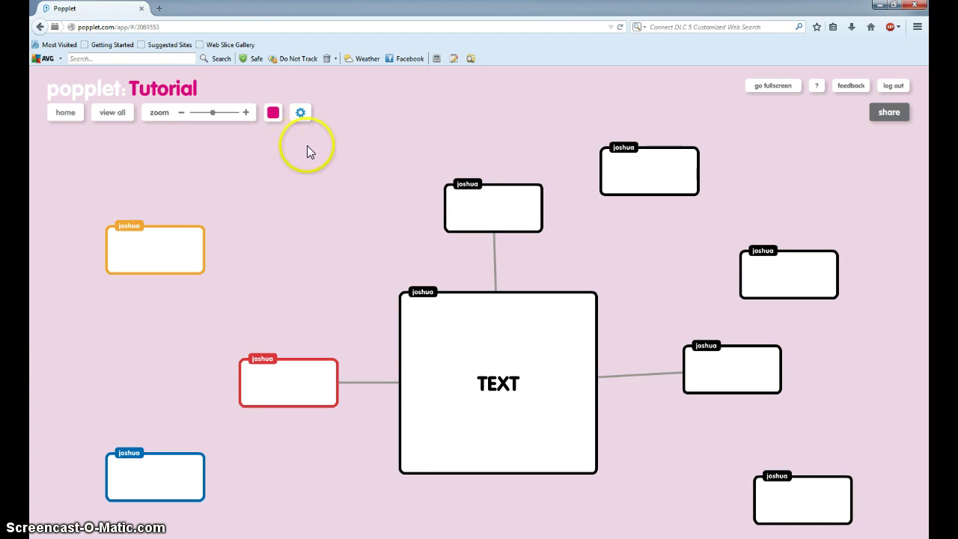
Step: Examine the popplet's save, edit, organize and view options
{"action": "left_click", "coordinate": [301, 115]}
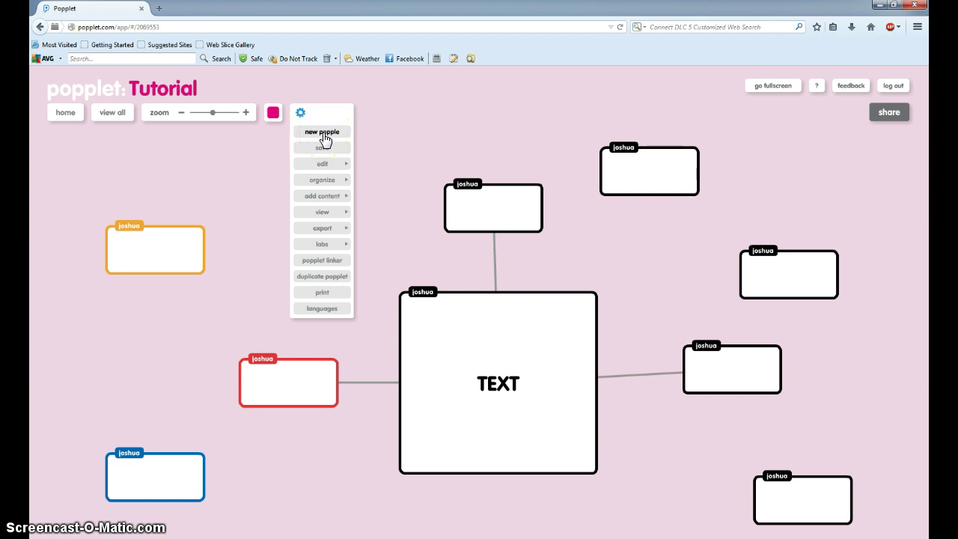
{"action": "left_click", "coordinate": [323, 153]}
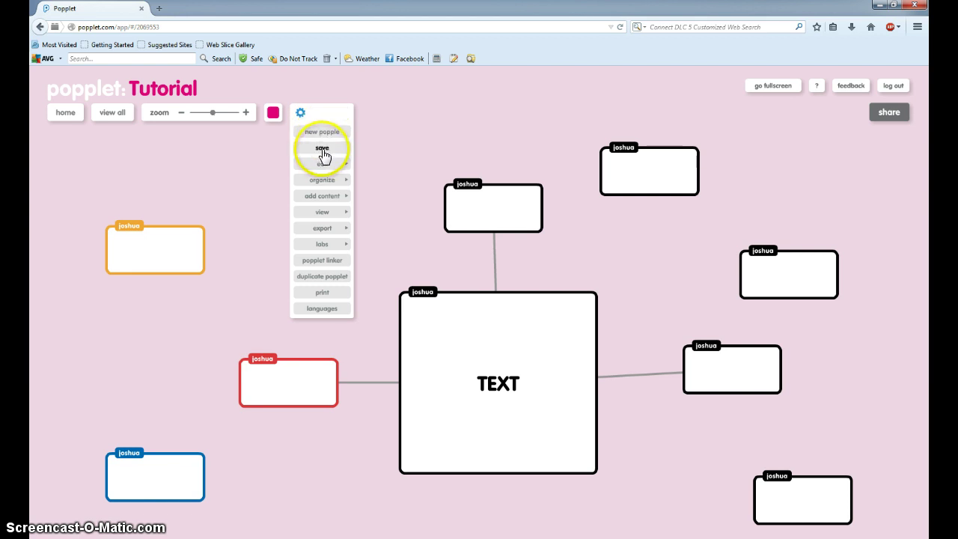
{"action": "mouse_move", "coordinate": [324, 169]}
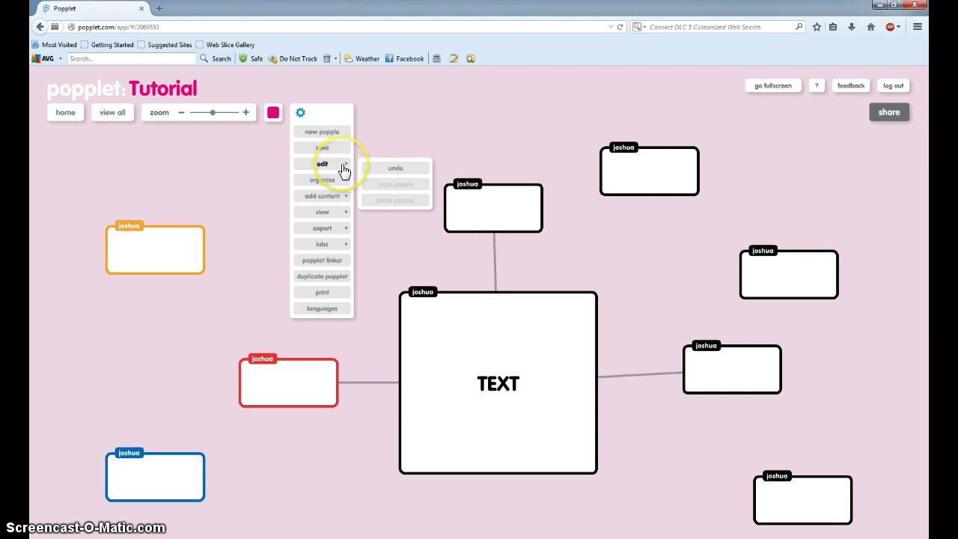
{"action": "mouse_move", "coordinate": [345, 183]}
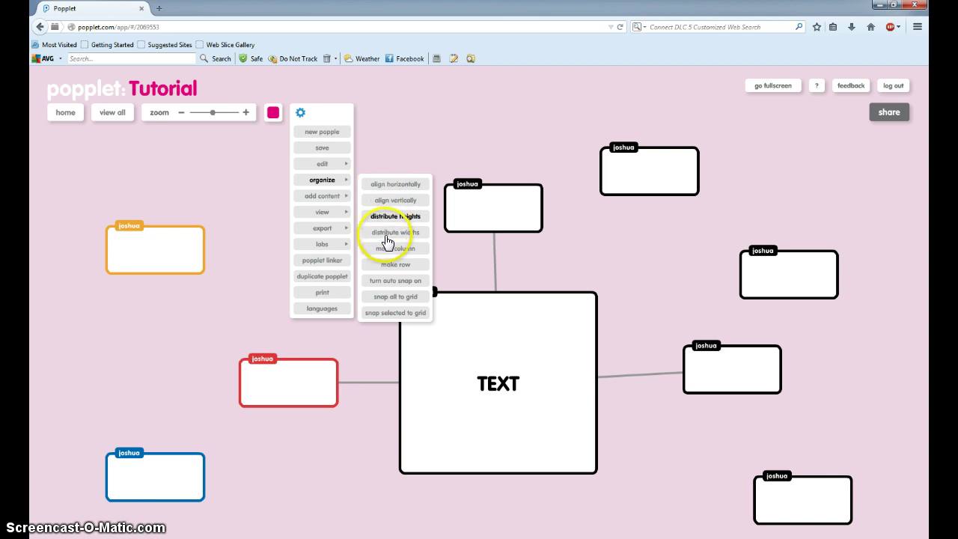
{"action": "mouse_move", "coordinate": [350, 206]}
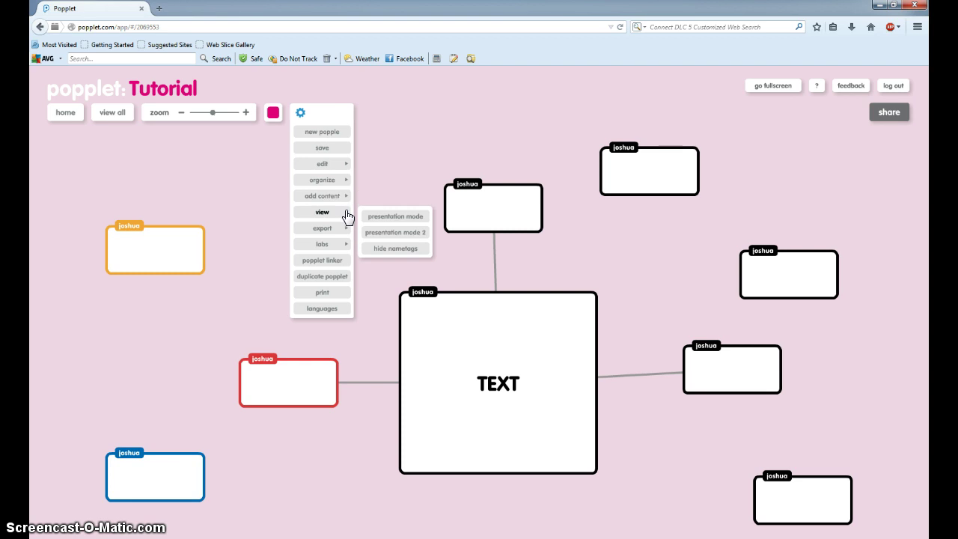
Step: Record a presentation in presentation mode in the order TEXT, red, top connected, unconnected top, orange and right connected box
{"action": "left_click", "coordinate": [389, 217]}
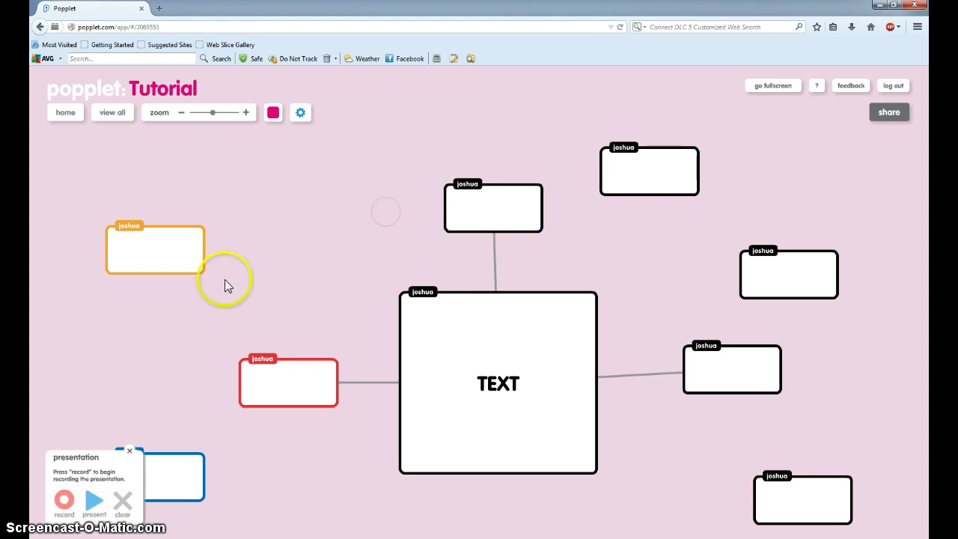
{"action": "left_click", "coordinate": [64, 500]}
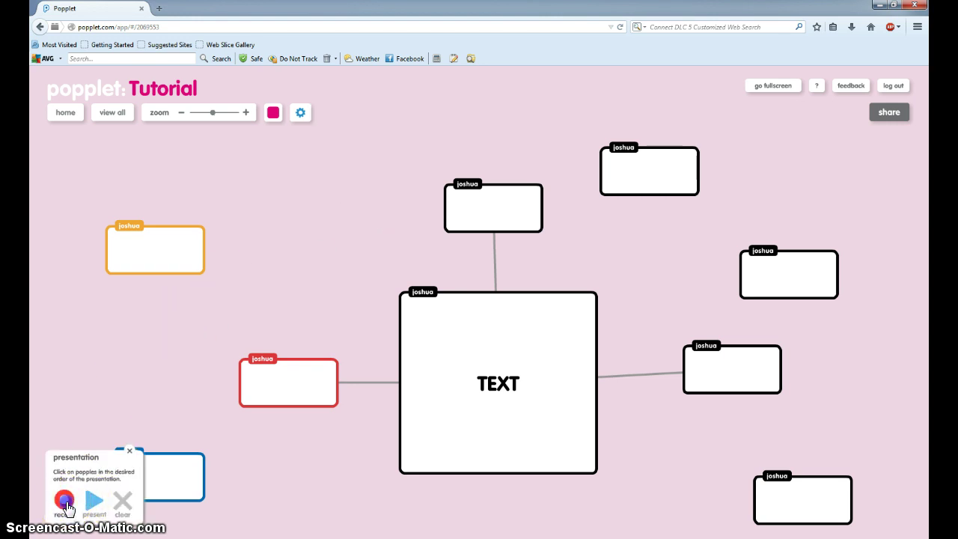
{"action": "left_click", "coordinate": [479, 402]}
{"action": "left_click", "coordinate": [302, 386]}
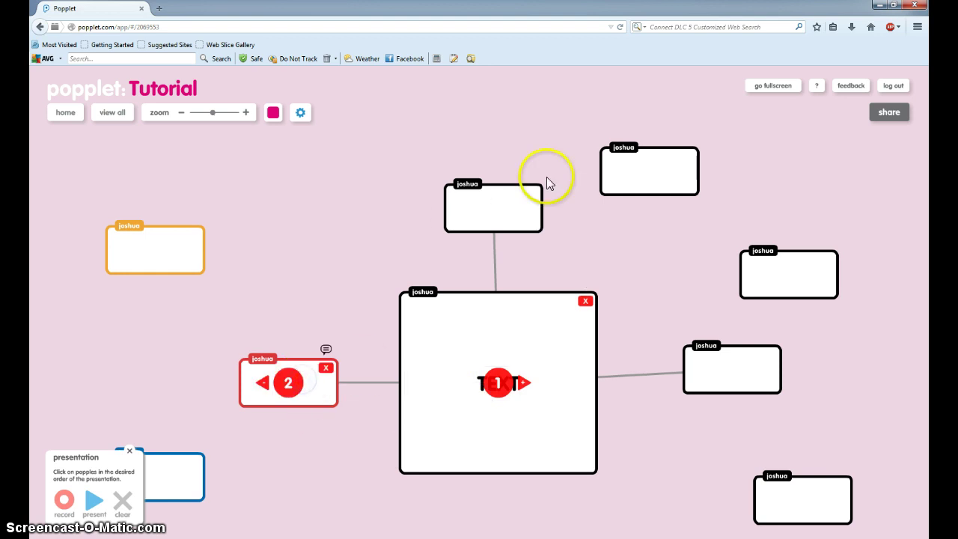
{"action": "left_click", "coordinate": [489, 207]}
{"action": "left_click", "coordinate": [654, 183]}
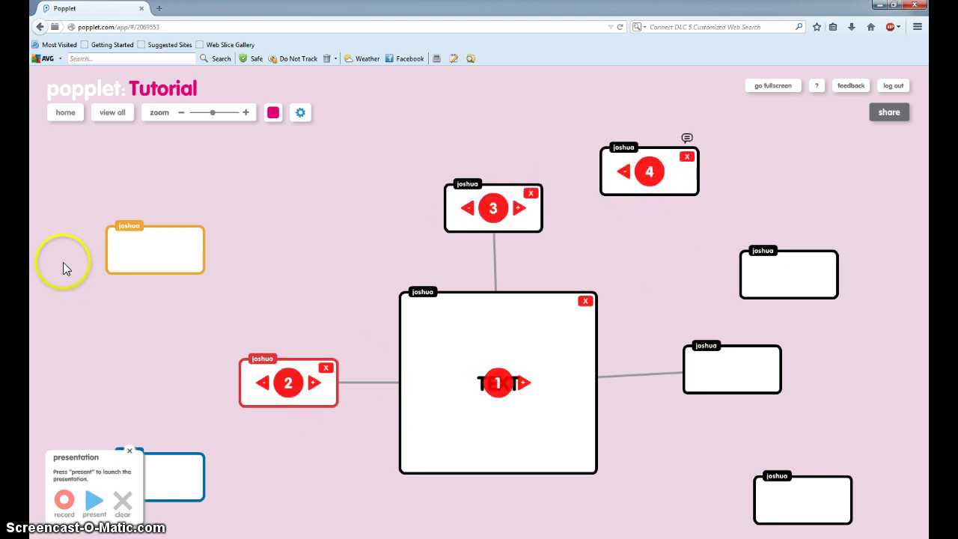
{"action": "left_click", "coordinate": [129, 247]}
{"action": "left_click", "coordinate": [708, 370]}
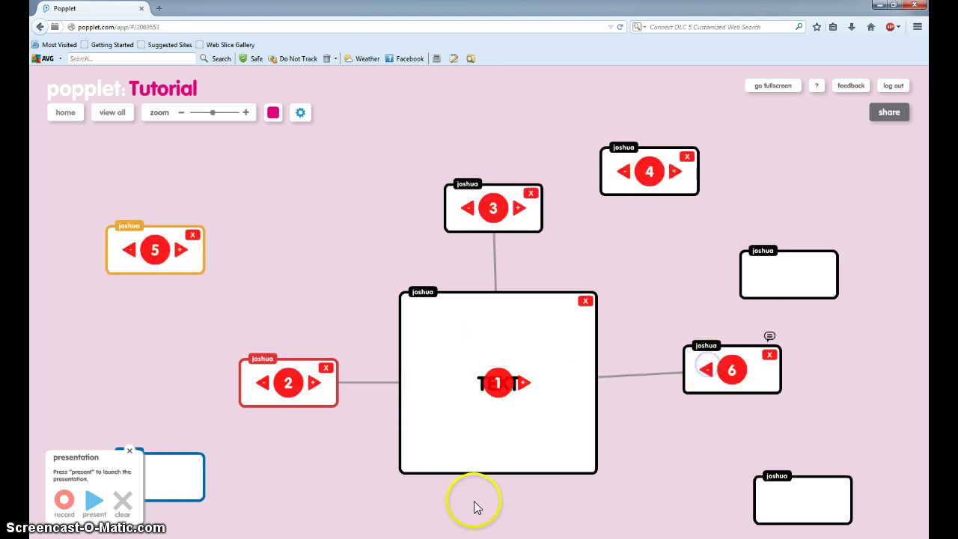
Step: Play the recorded presentation through all its boxes until it ends
{"action": "left_click", "coordinate": [94, 508]}
{"action": "left_click", "coordinate": [480, 323]}
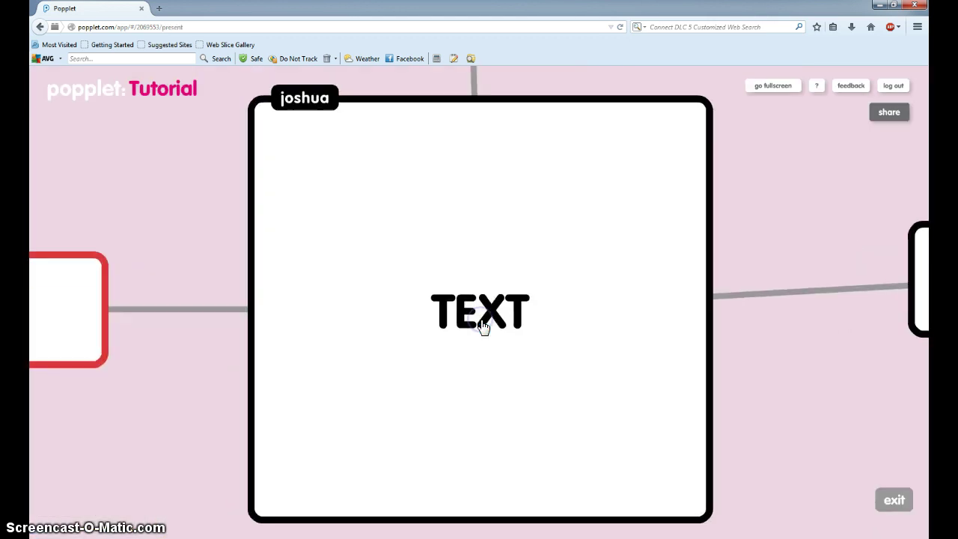
{"action": "left_click", "coordinate": [483, 327]}
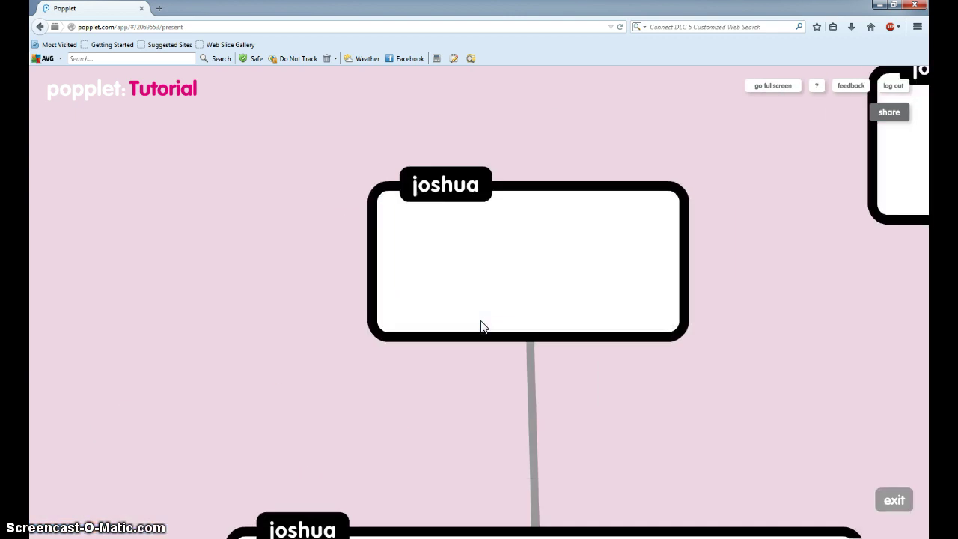
{"action": "left_click", "coordinate": [480, 321]}
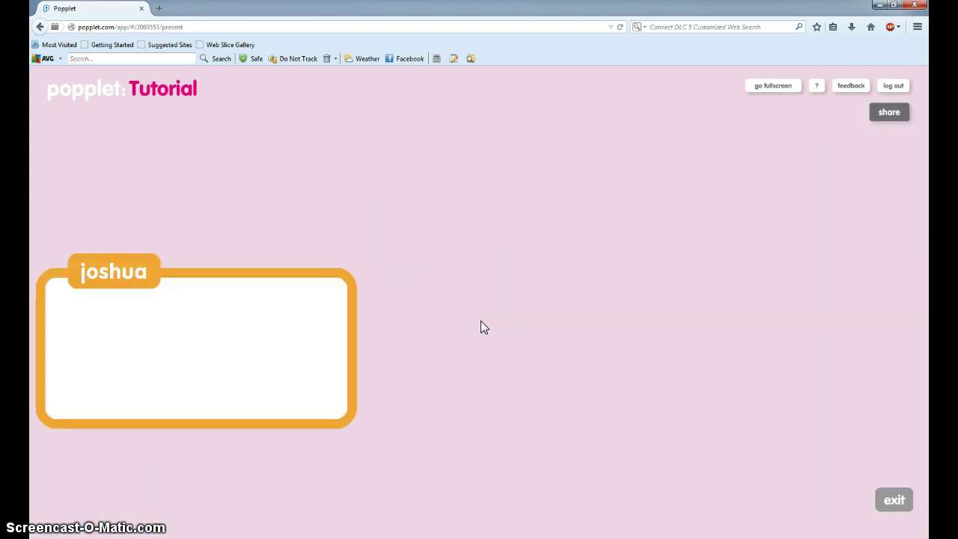
{"action": "left_click", "coordinate": [481, 327]}
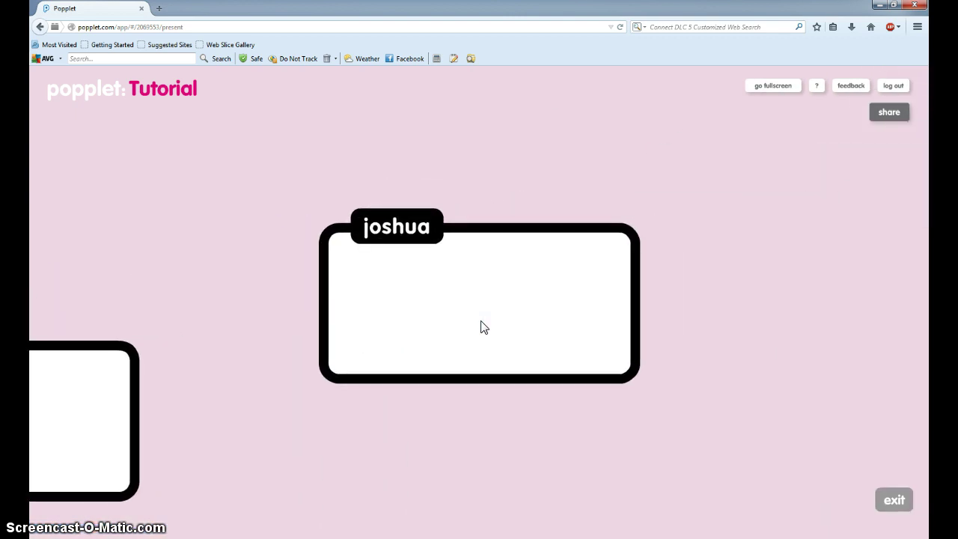
{"action": "left_click", "coordinate": [482, 326]}
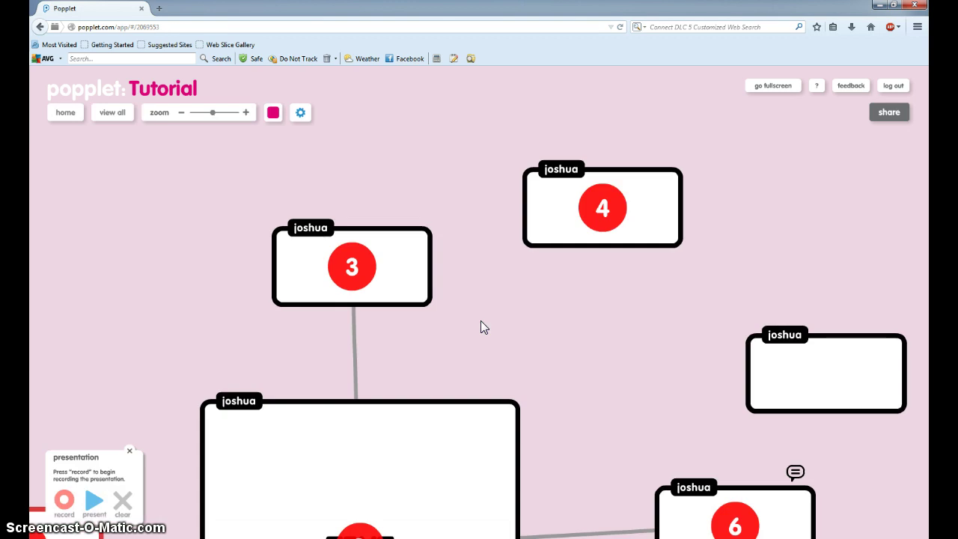
Step: Clear the recorded presentation order and close the presentation controls
{"action": "left_click", "coordinate": [124, 505]}
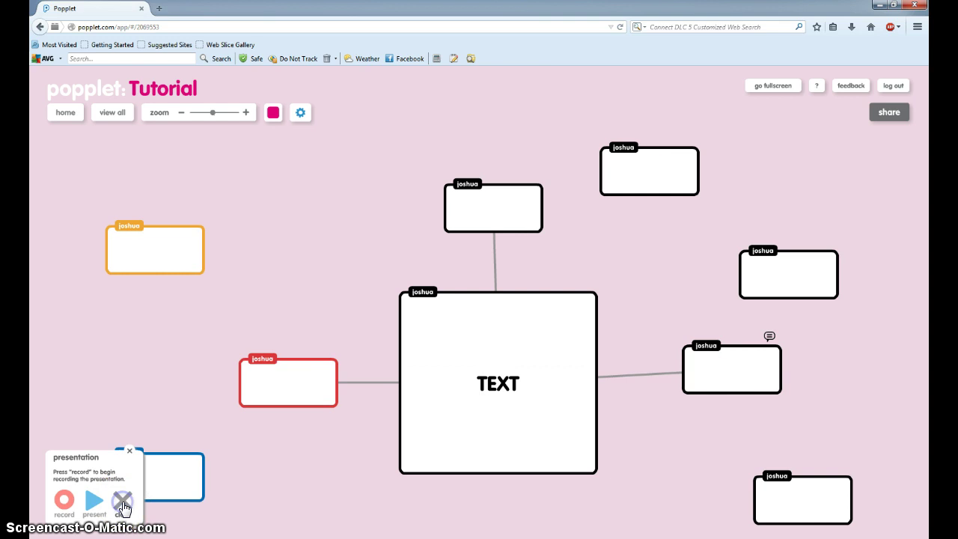
{"action": "left_click", "coordinate": [130, 454]}
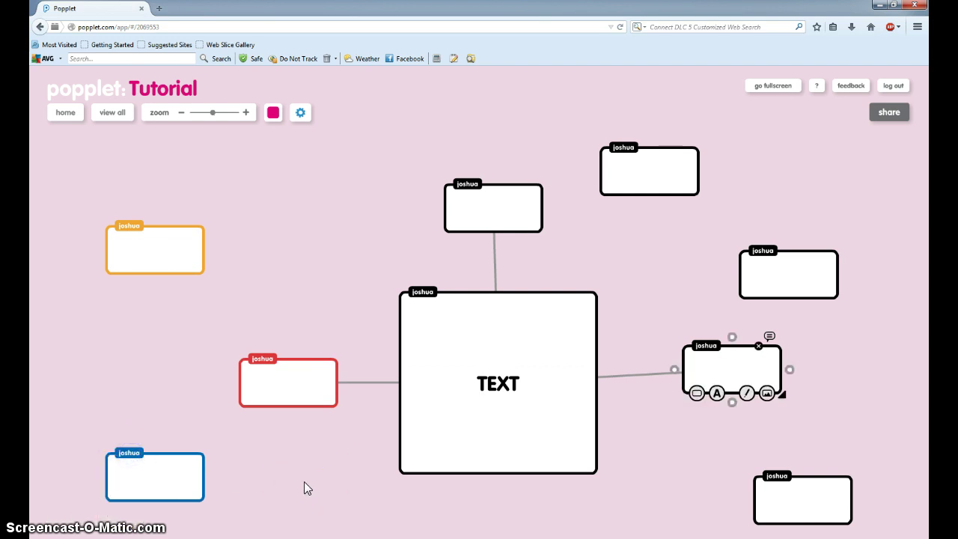
Step: Start presentation mode 2 and add a first frame, enlarged to enclose the red box and most of the TEXT box
{"action": "left_click", "coordinate": [300, 112]}
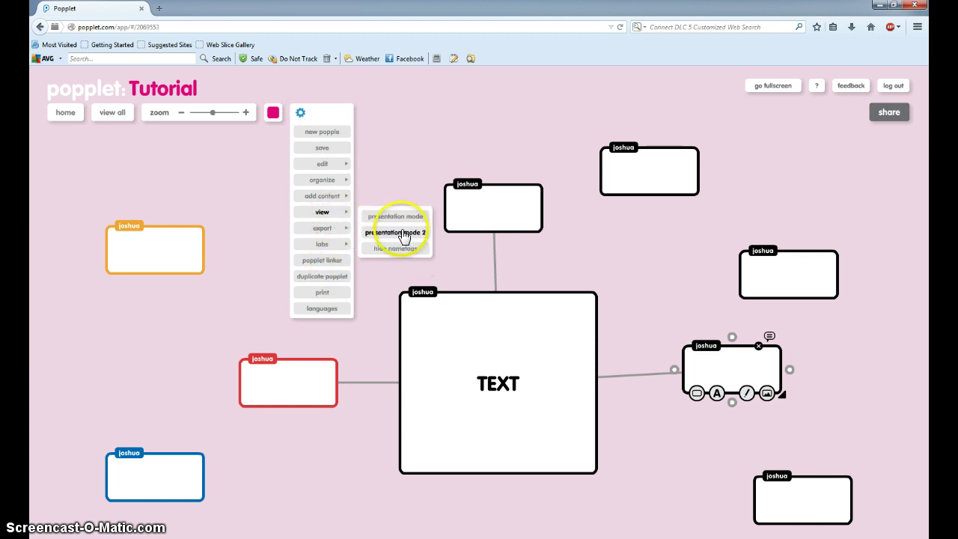
{"action": "left_click", "coordinate": [402, 233]}
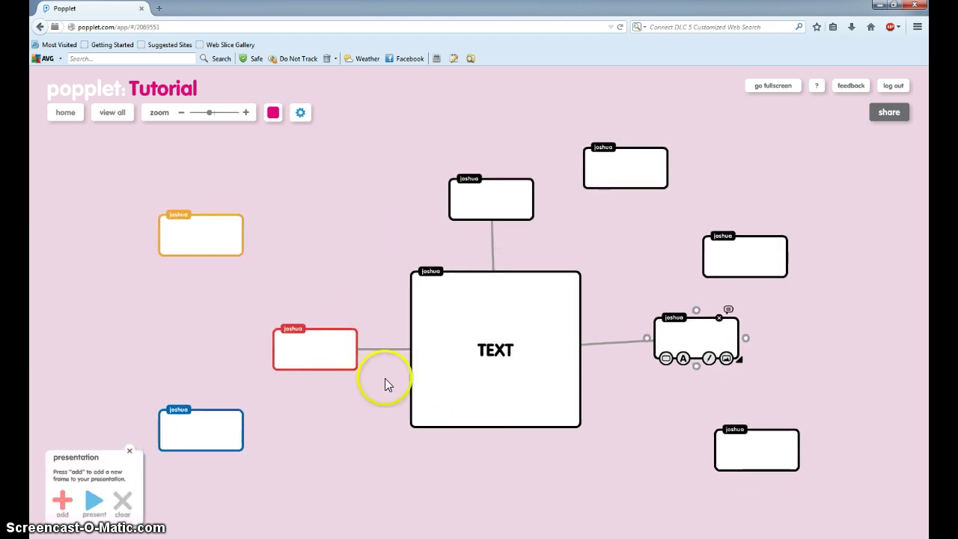
{"action": "left_click", "coordinate": [62, 500]}
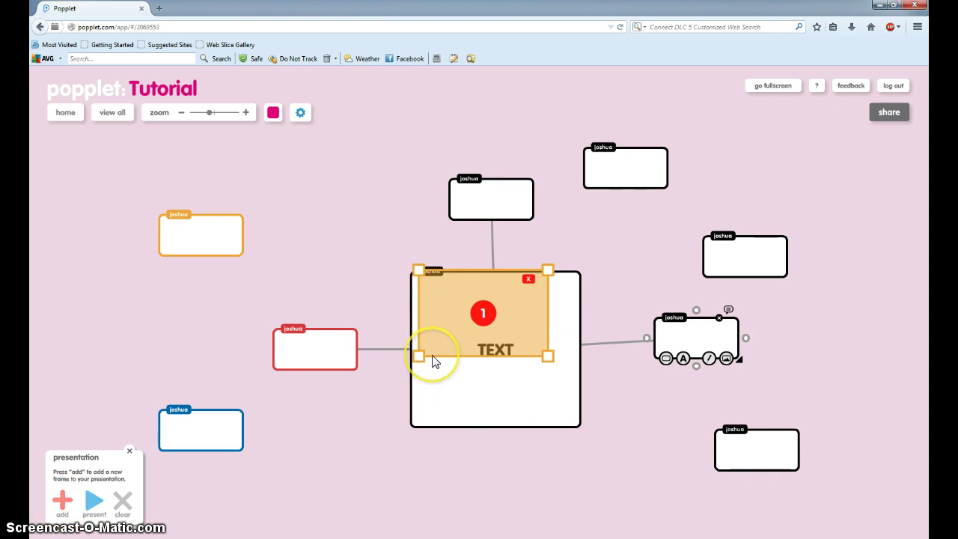
{"action": "left_click", "coordinate": [436, 349]}
{"action": "left_click_drag", "start_coordinate": [420, 359], "coordinate": [262, 440]}
Step: Add a second presentation frame and enlarge it to enclose the three black boxes to the upper right of the TEXT box
{"action": "left_click", "coordinate": [63, 506]}
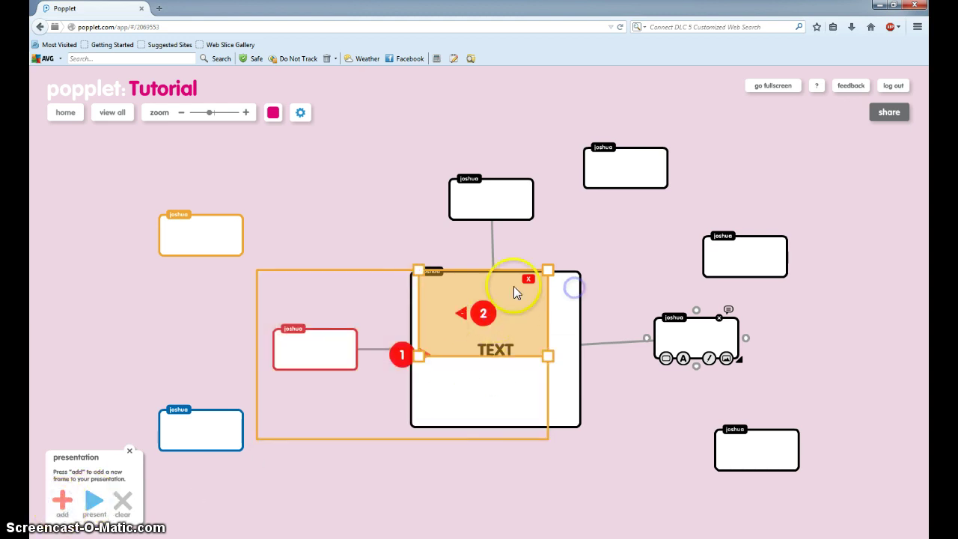
{"action": "left_click_drag", "start_coordinate": [416, 274], "coordinate": [579, 142]}
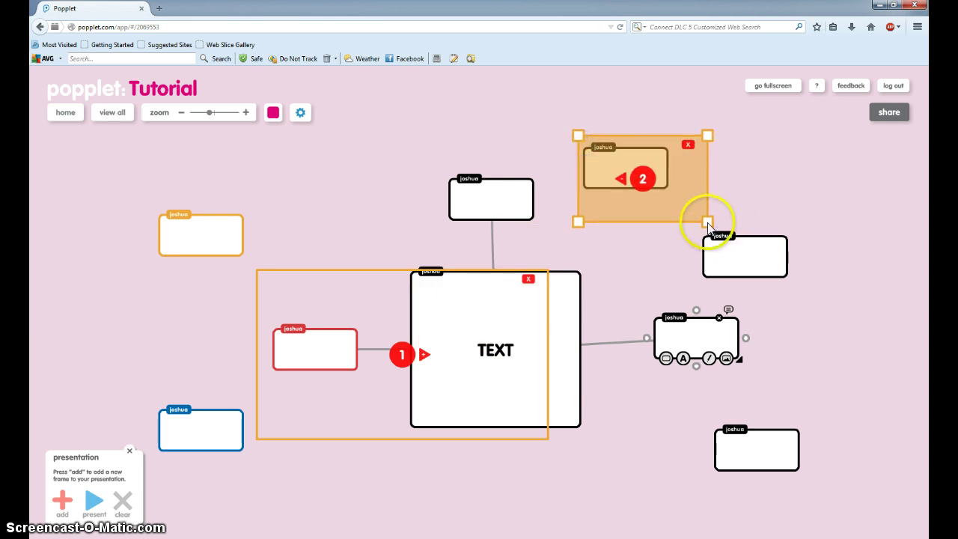
{"action": "left_click_drag", "start_coordinate": [707, 222], "coordinate": [808, 379]}
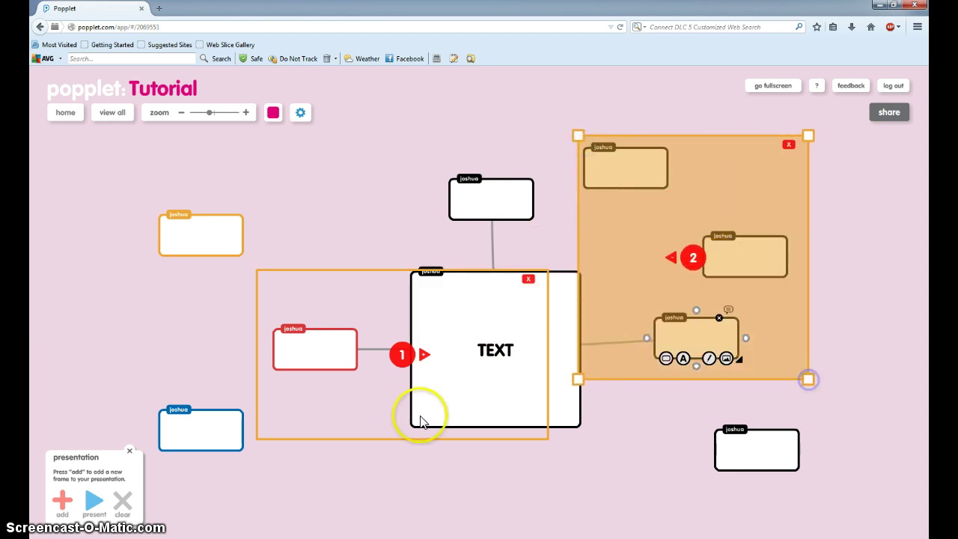
Step: Play the two-frame presentation, move between its frames and exit the playback
{"action": "left_click", "coordinate": [95, 500]}
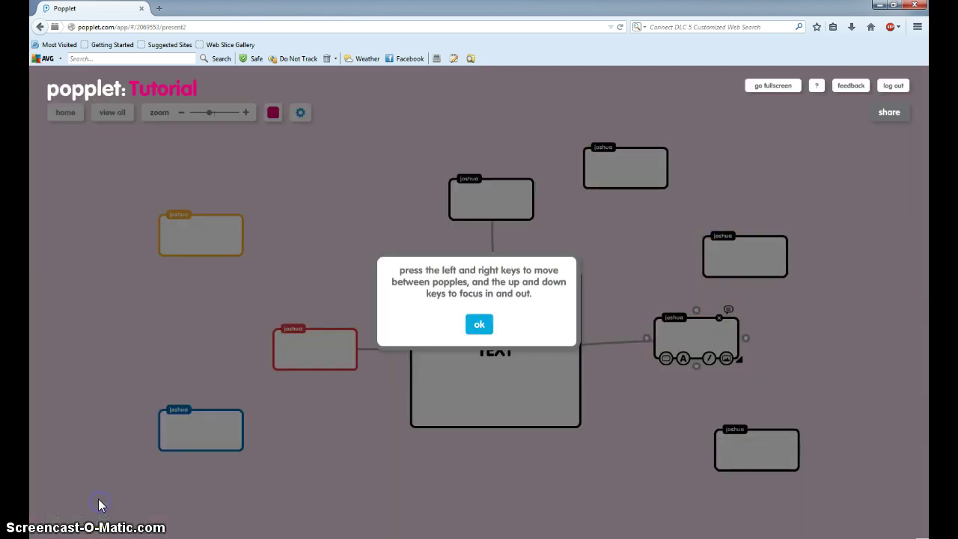
{"action": "left_click", "coordinate": [482, 326]}
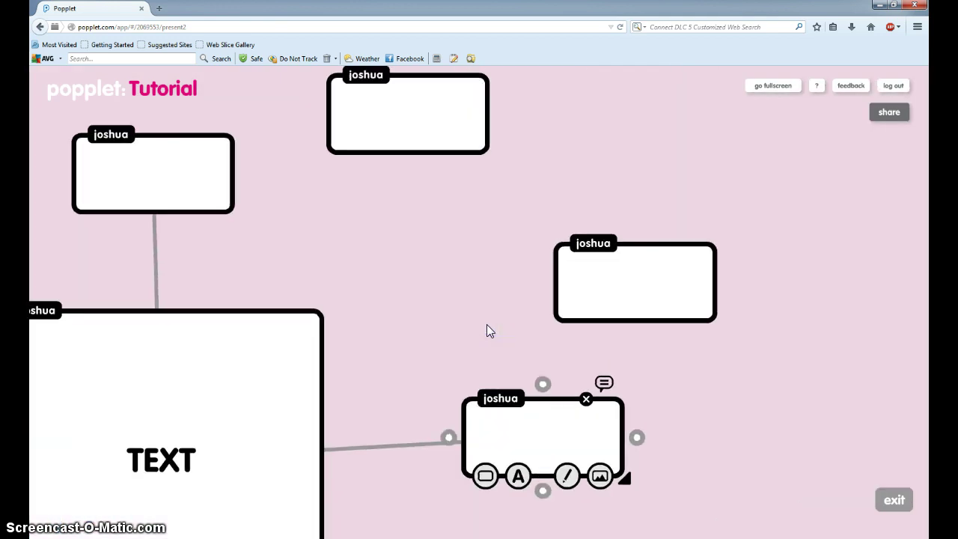
{"action": "key", "text": "Right"}
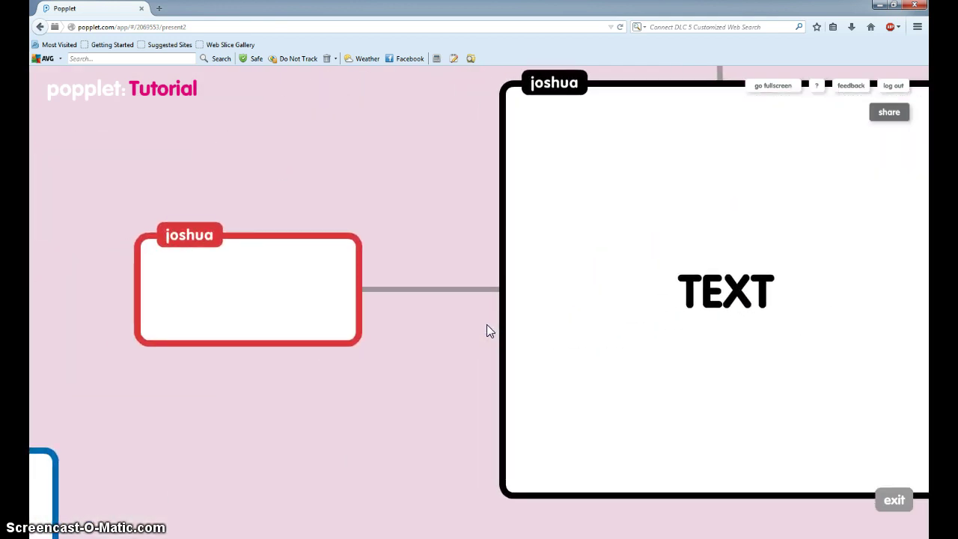
{"action": "key", "text": "Escape"}
Step: Clear all frames of the second presentation mode and close its presentation controls
{"action": "left_click", "coordinate": [238, 496]}
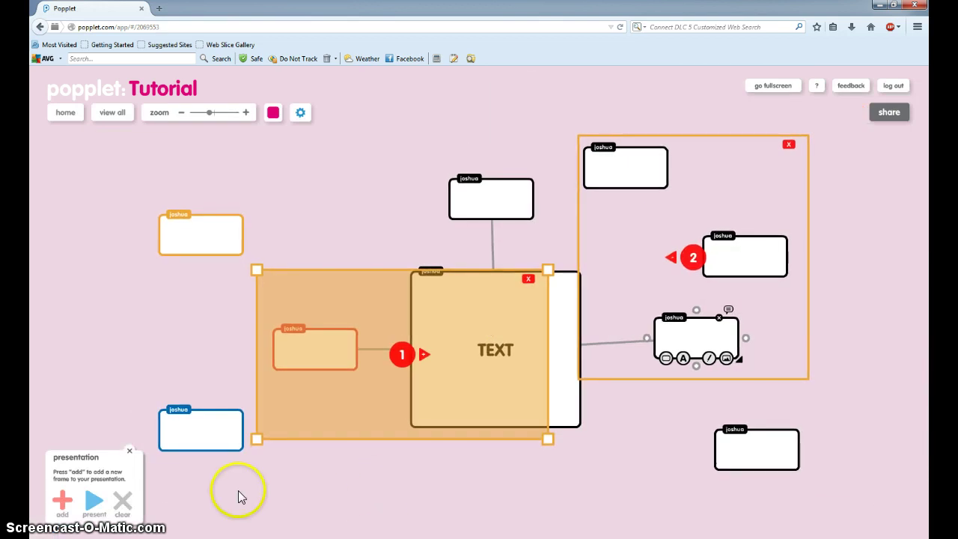
{"action": "left_click", "coordinate": [123, 502]}
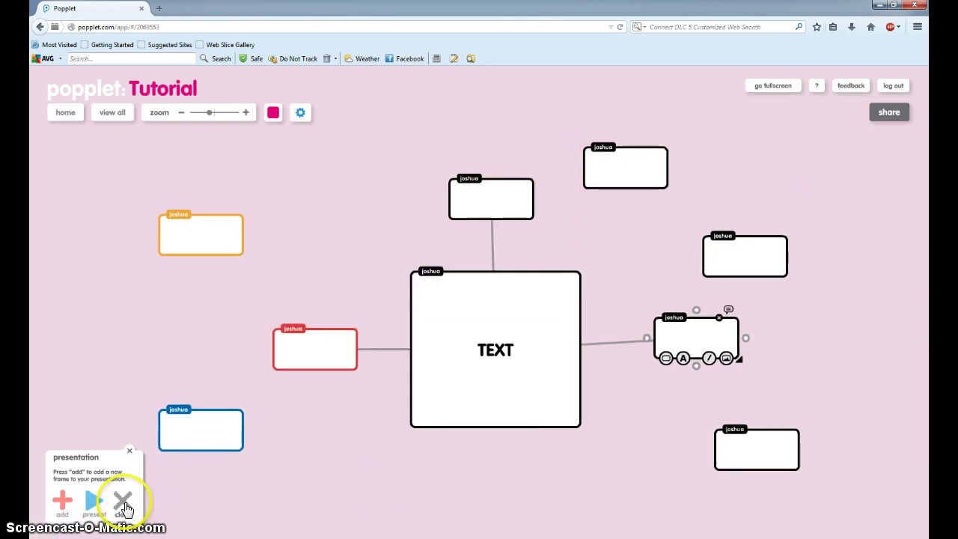
{"action": "left_click", "coordinate": [128, 451]}
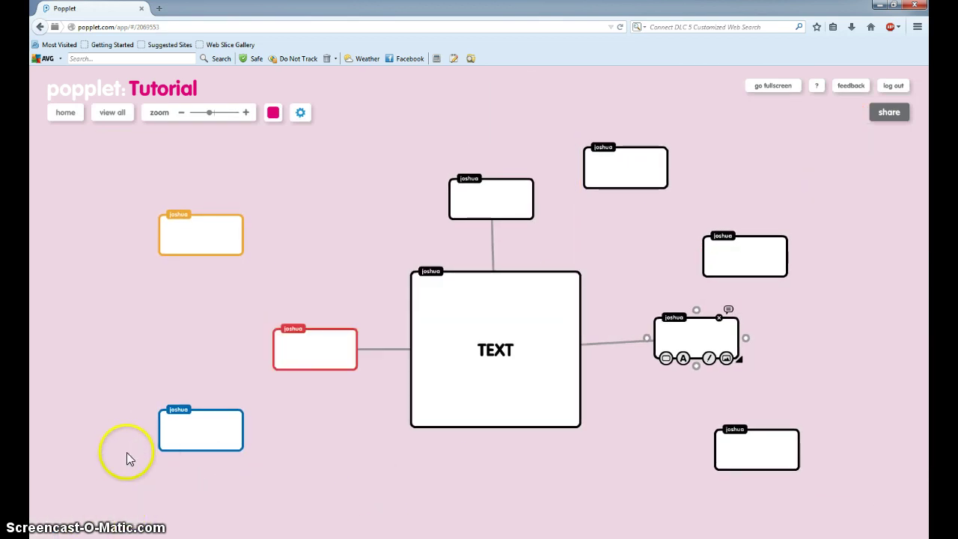
Step: Hide the nametags on all boxes of the popplet
{"action": "left_click", "coordinate": [303, 120]}
{"action": "mouse_move", "coordinate": [332, 217]}
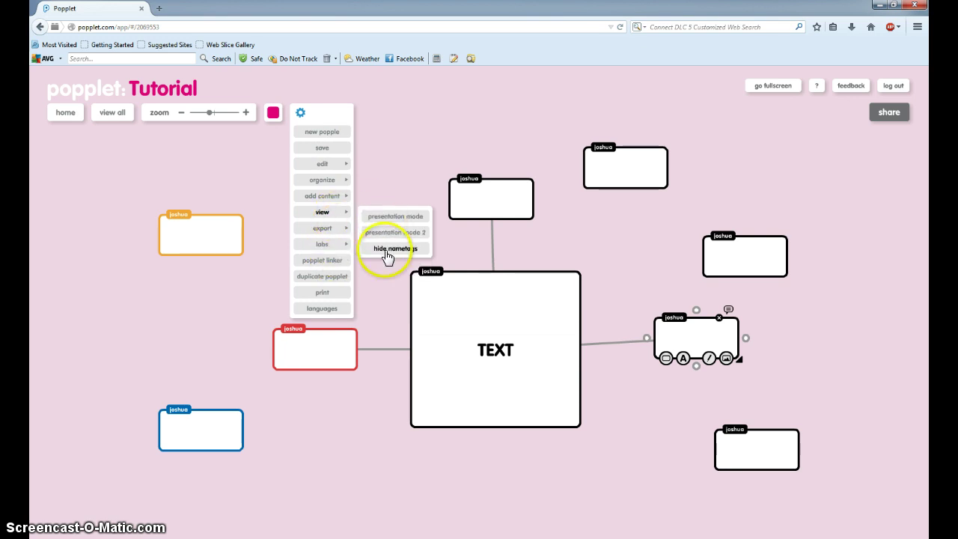
{"action": "left_click", "coordinate": [387, 254]}
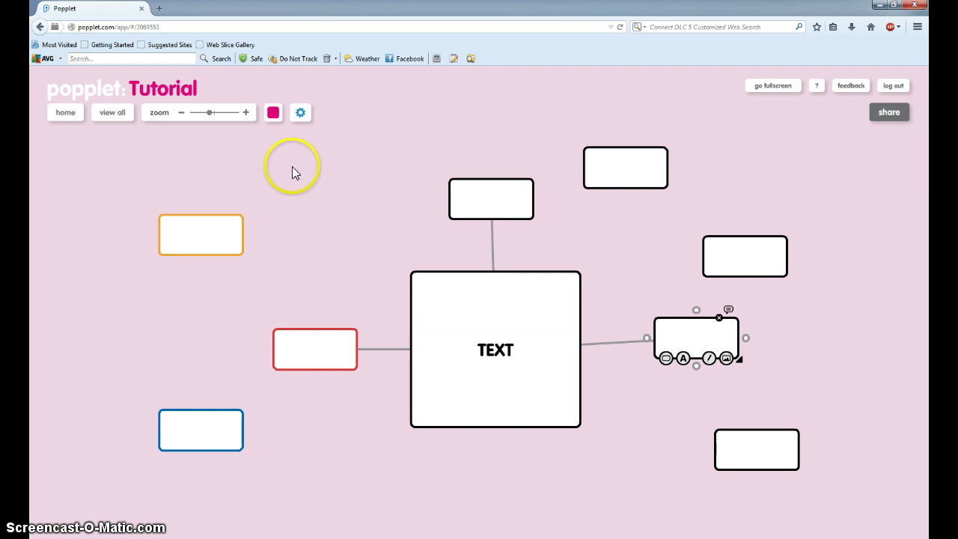
Step: Show the nametags on all boxes again
{"action": "left_click", "coordinate": [301, 114]}
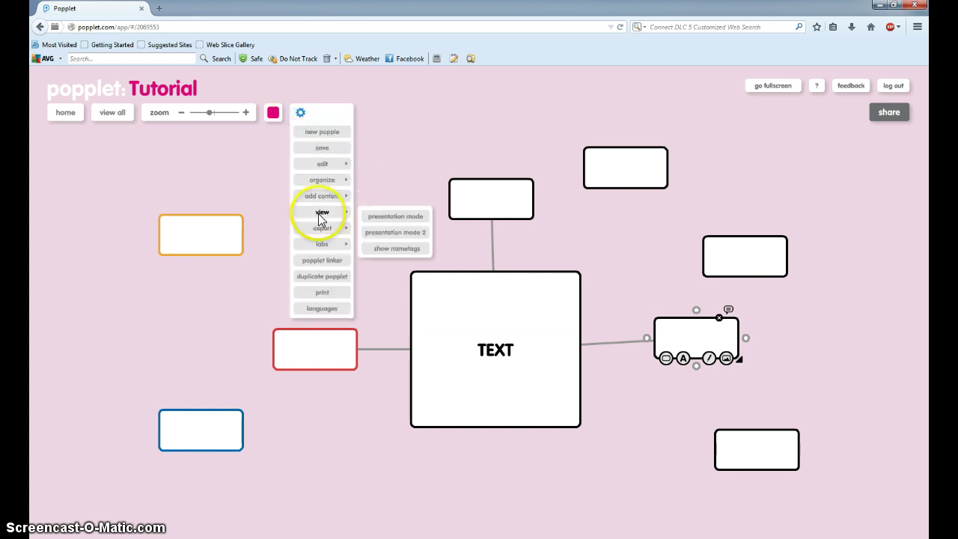
{"action": "mouse_move", "coordinate": [328, 229]}
{"action": "mouse_move", "coordinate": [321, 212]}
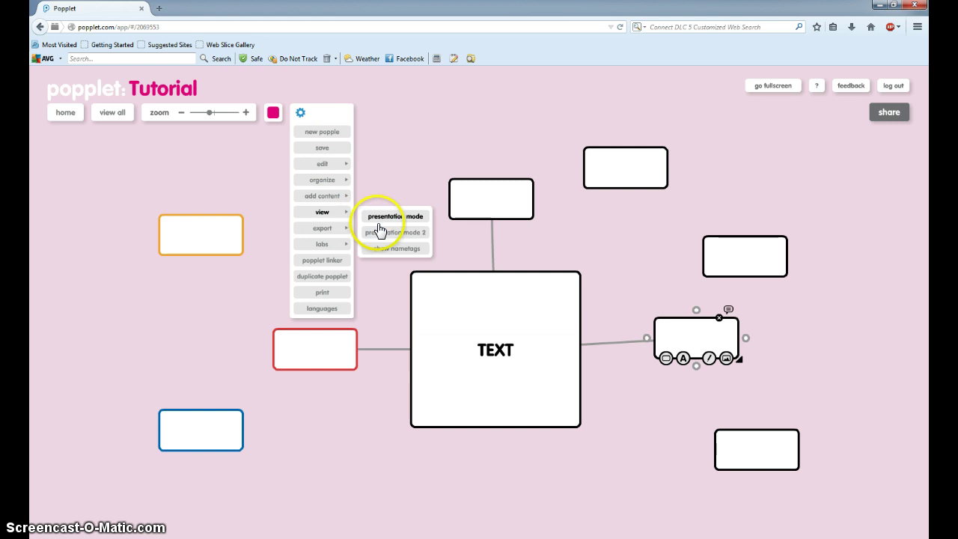
{"action": "left_click", "coordinate": [392, 248]}
Step: Rewind the popplet in the timewarp to about 06:27:18 PM, replay its history to the end and close the timewarp
{"action": "left_click", "coordinate": [300, 113]}
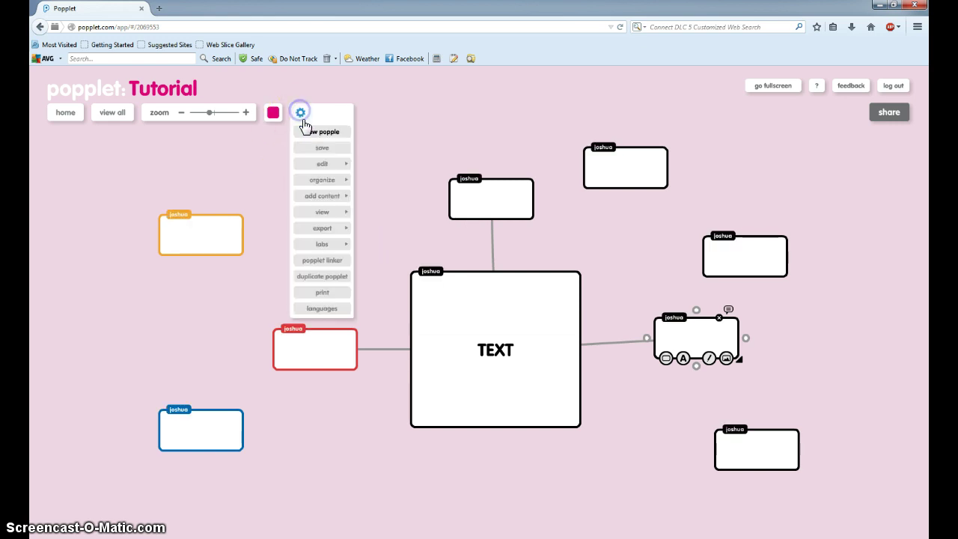
{"action": "mouse_move", "coordinate": [317, 253]}
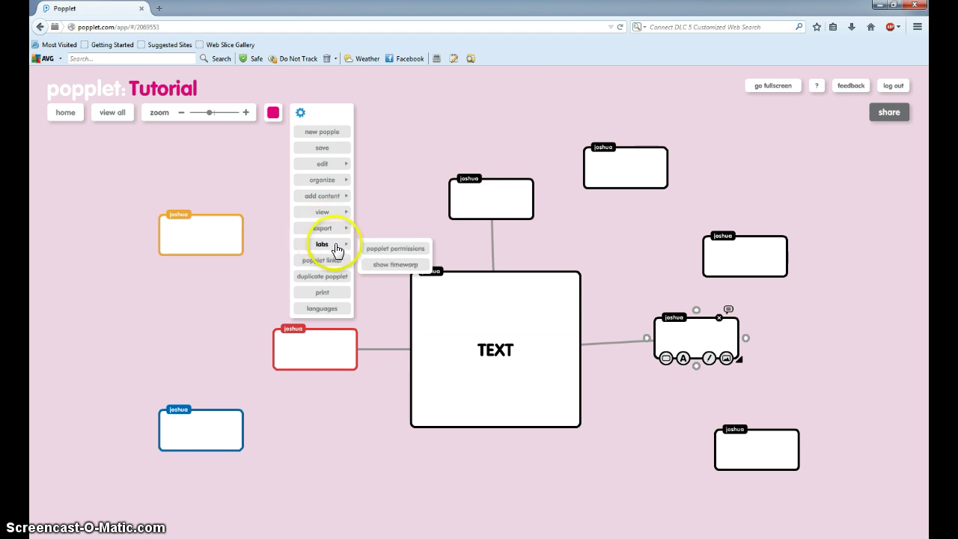
{"action": "left_click", "coordinate": [382, 268]}
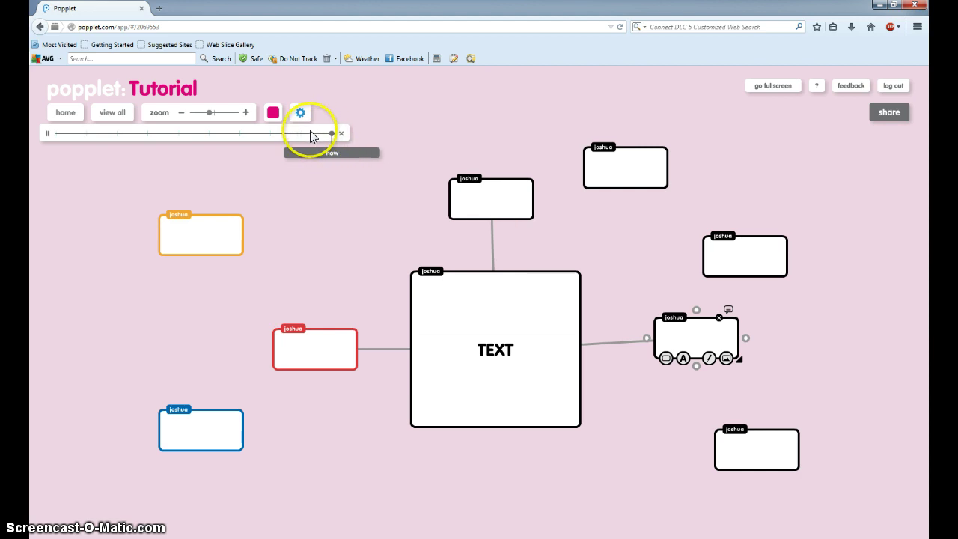
{"action": "left_click_drag", "start_coordinate": [311, 136], "coordinate": [144, 138]}
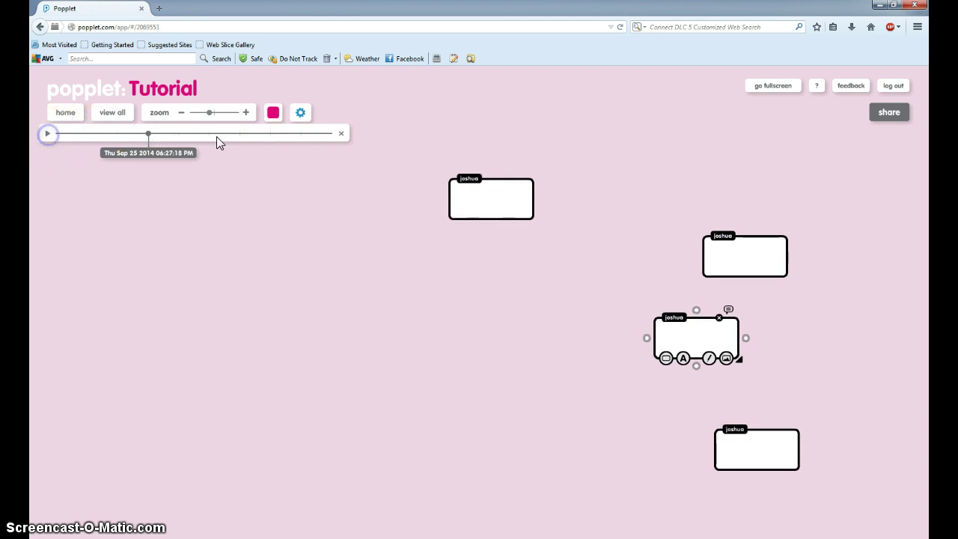
{"action": "left_click", "coordinate": [46, 133]}
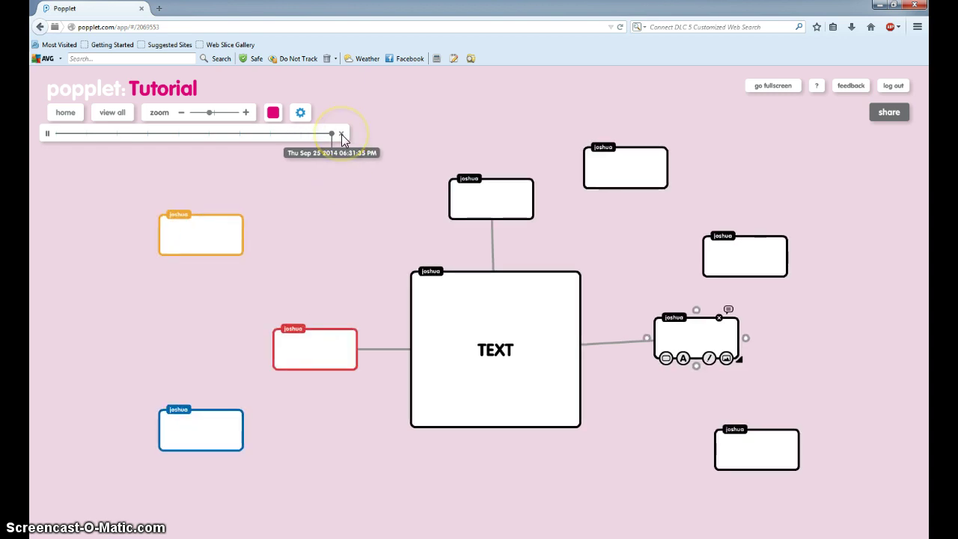
{"action": "left_click", "coordinate": [341, 135]}
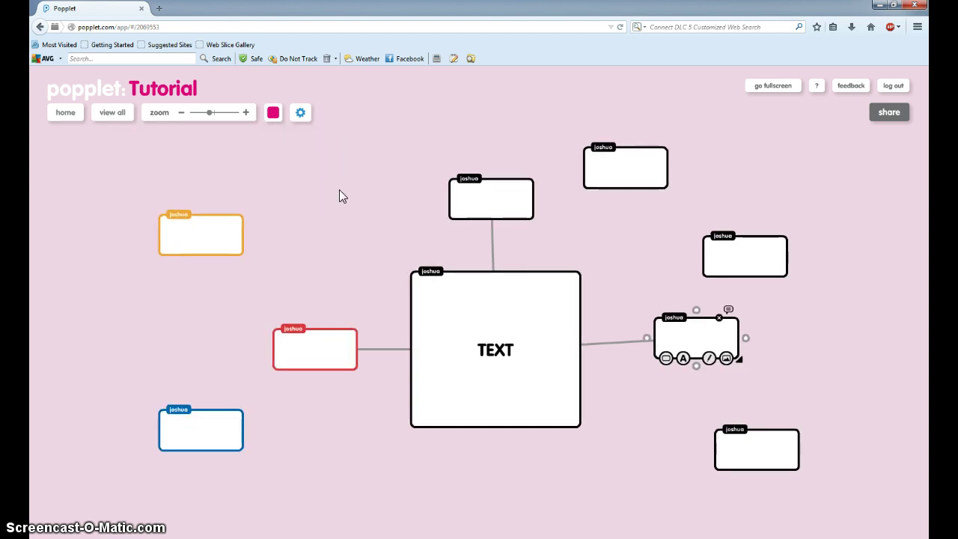
{"action": "left_click", "coordinate": [339, 228]}
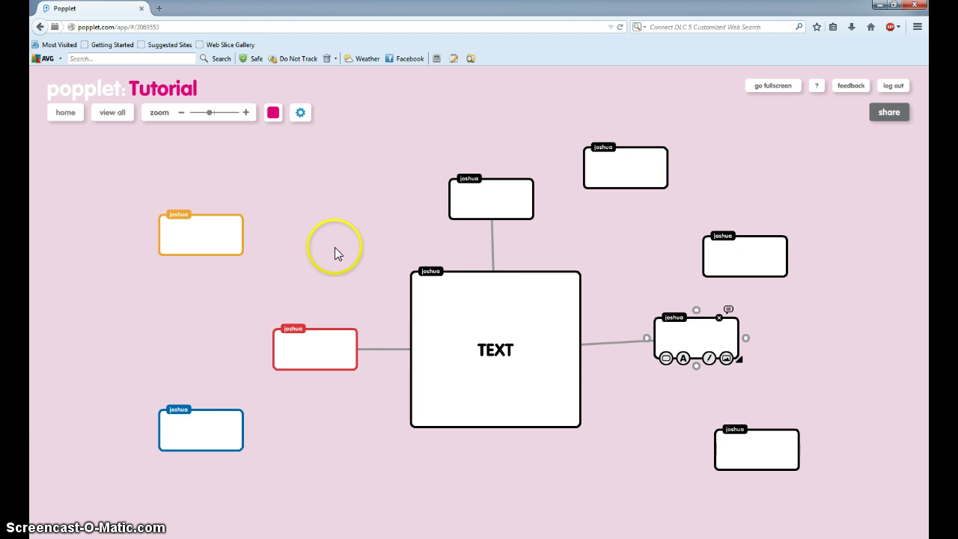
Step: Use the popplet linker to place a link to the Personal Learning Environment popplet on the empty background above the red box
{"action": "left_click", "coordinate": [302, 113]}
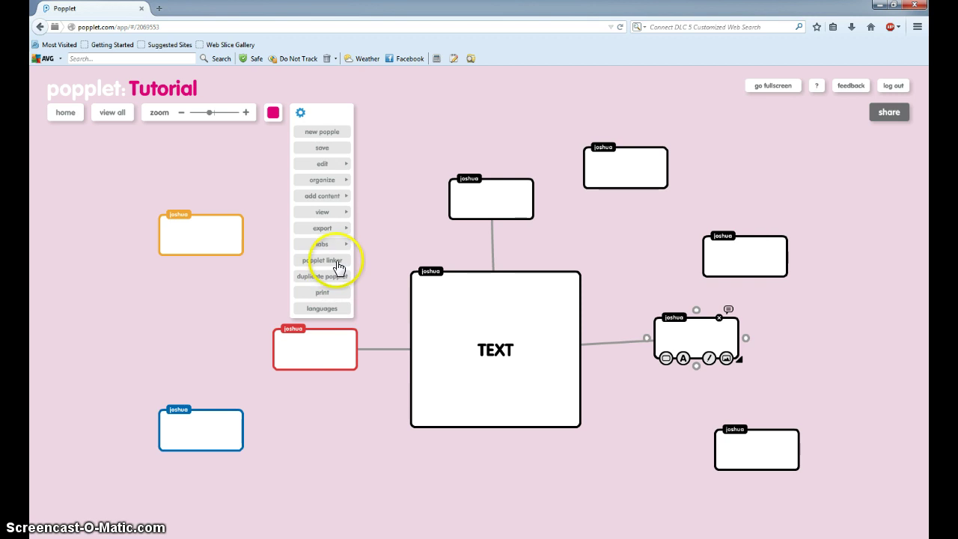
{"action": "left_click", "coordinate": [338, 263]}
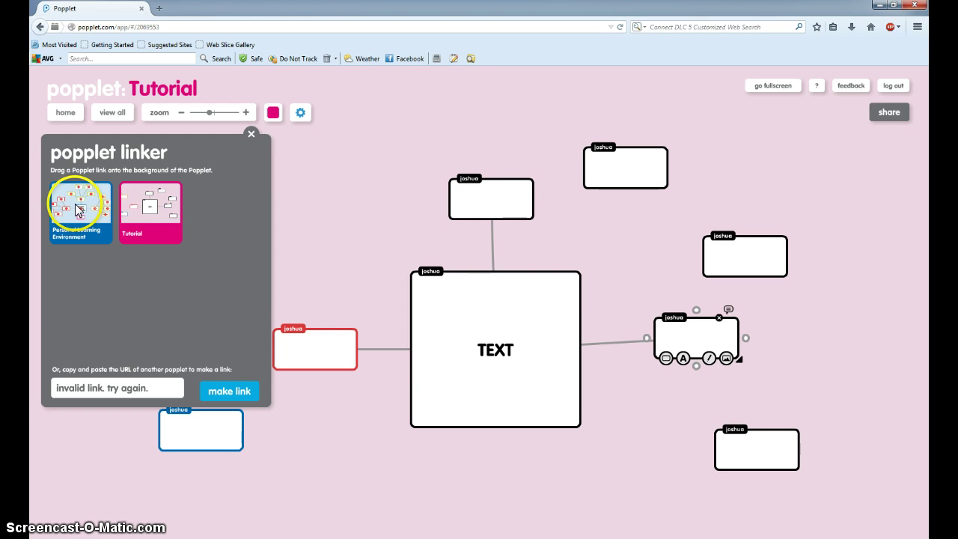
{"action": "left_click_drag", "start_coordinate": [76, 208], "coordinate": [316, 175]}
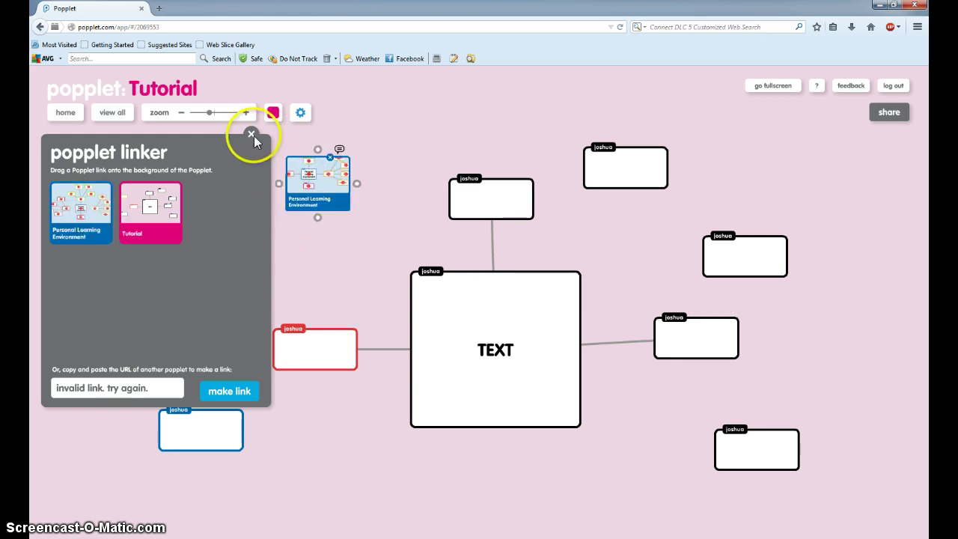
{"action": "left_click", "coordinate": [253, 137]}
Step: Open the linked Personal Learning Environment popplet and place a link to the Tutorial popplet to the right of the Work box
{"action": "left_click", "coordinate": [308, 173]}
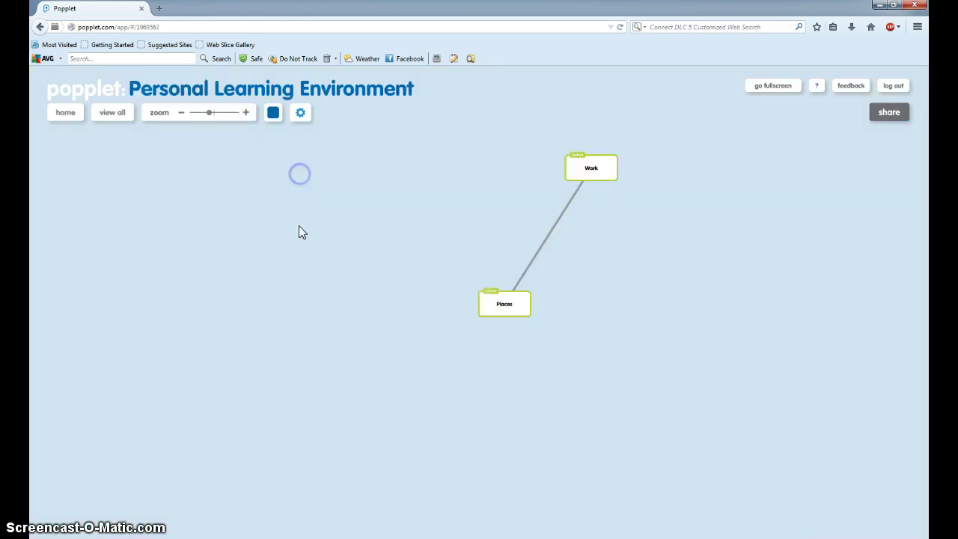
{"action": "left_click", "coordinate": [301, 122]}
{"action": "left_click", "coordinate": [327, 266]}
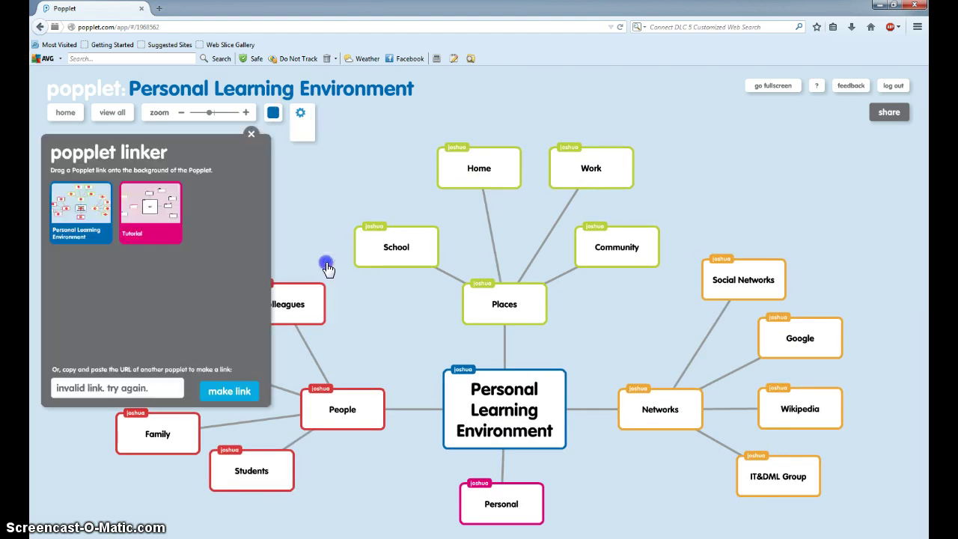
{"action": "left_click_drag", "start_coordinate": [141, 220], "coordinate": [735, 178]}
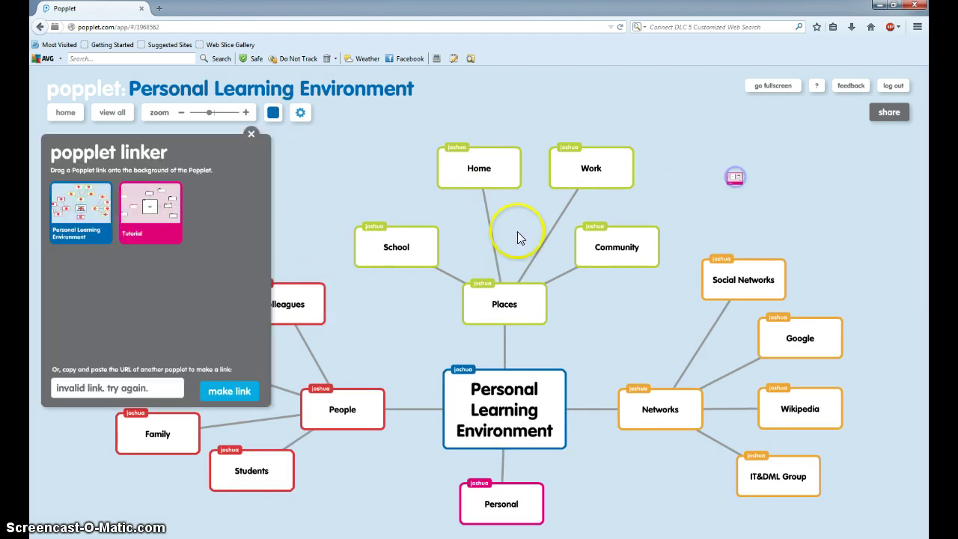
{"action": "left_click", "coordinate": [251, 137]}
Step: Test both popplet links by going to Tutorial, over to Personal Learning Environment and back to Tutorial
{"action": "left_click", "coordinate": [746, 191]}
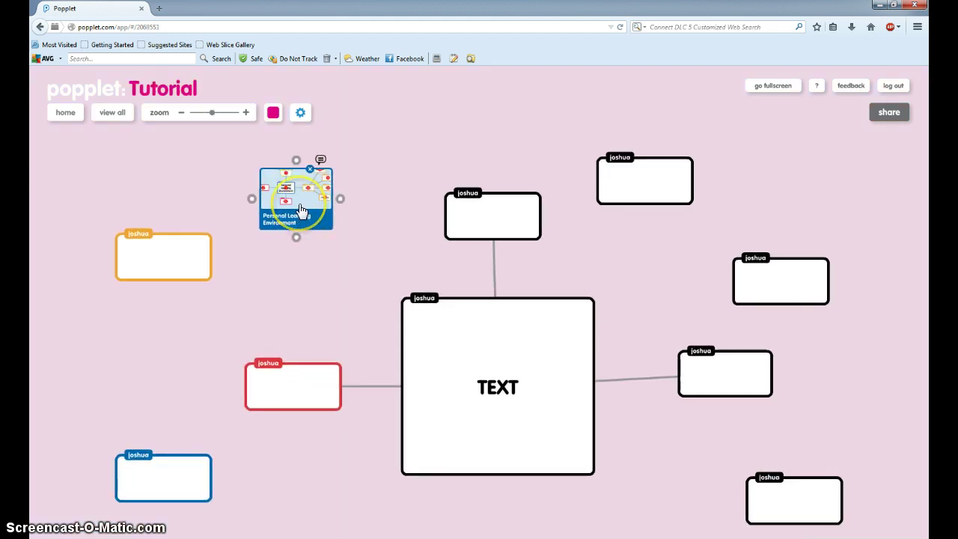
{"action": "left_click", "coordinate": [301, 210]}
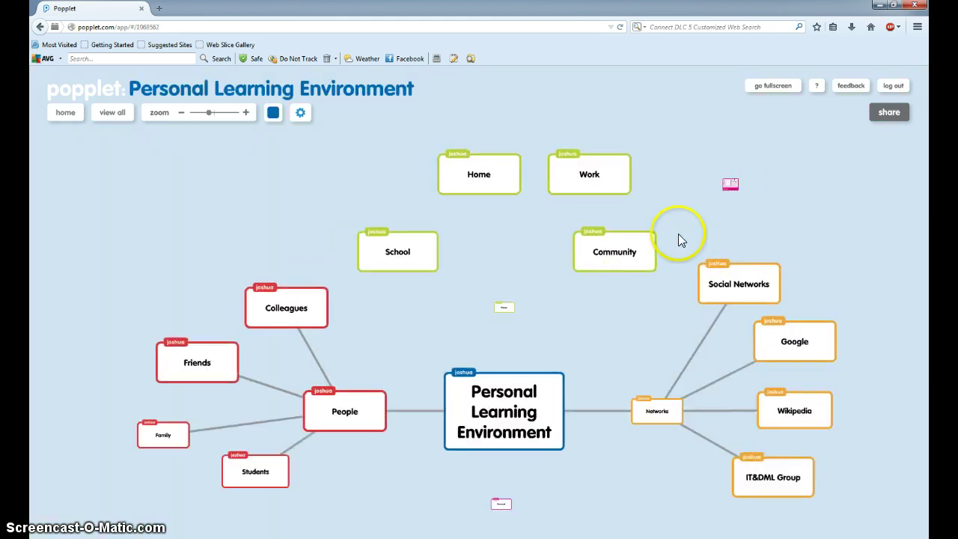
{"action": "left_click", "coordinate": [728, 185]}
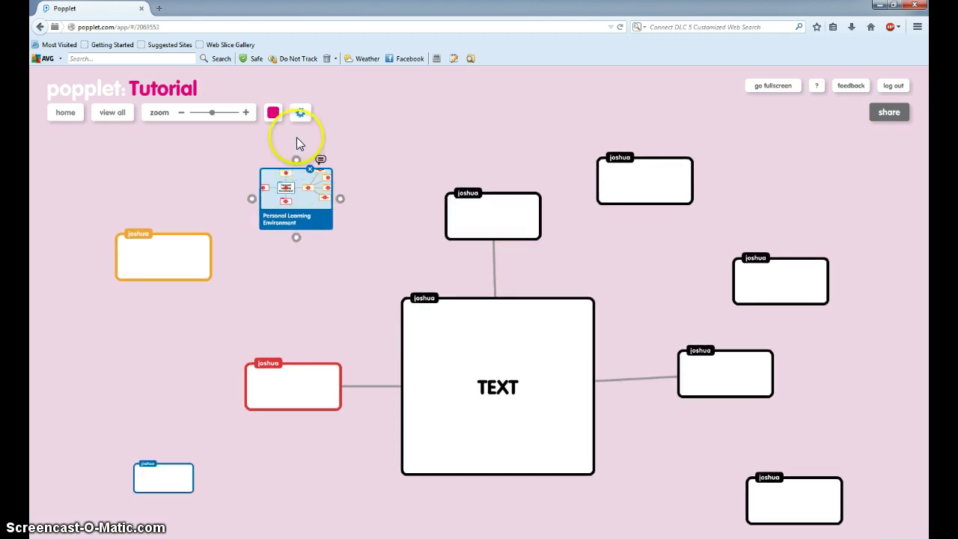